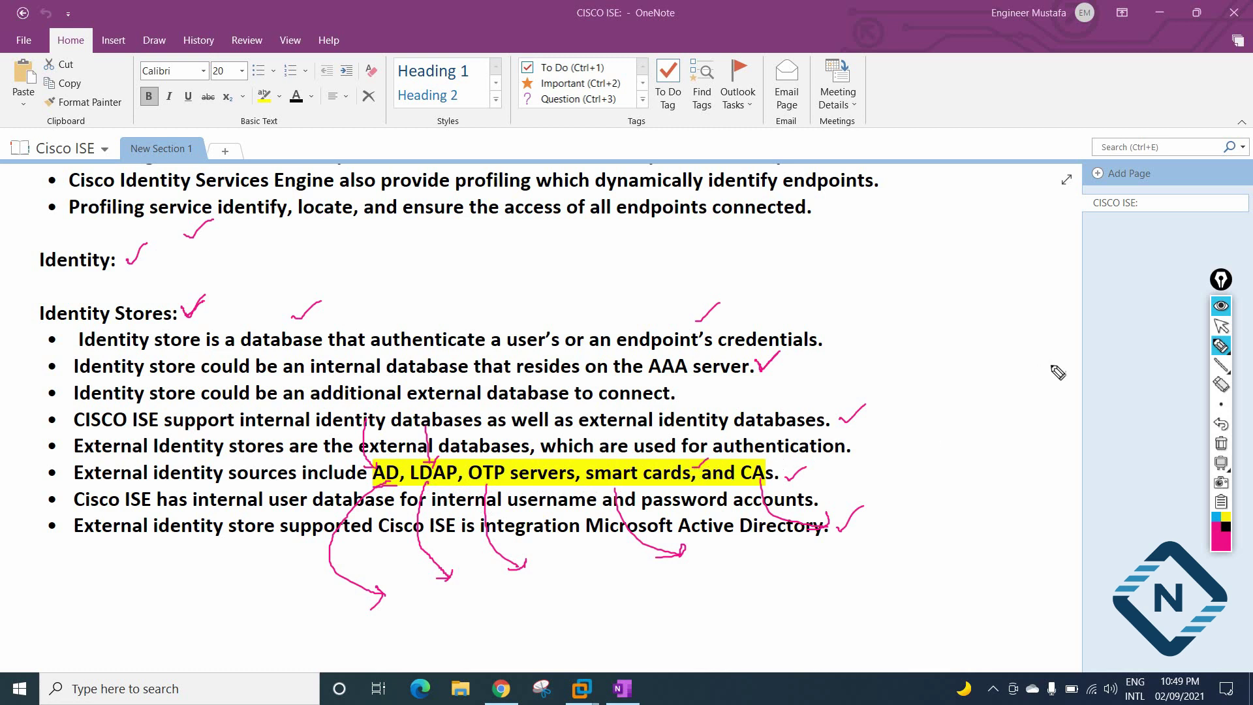
Switch the floating annotation toolbar from the pen to the select arrow.
click(1221, 325)
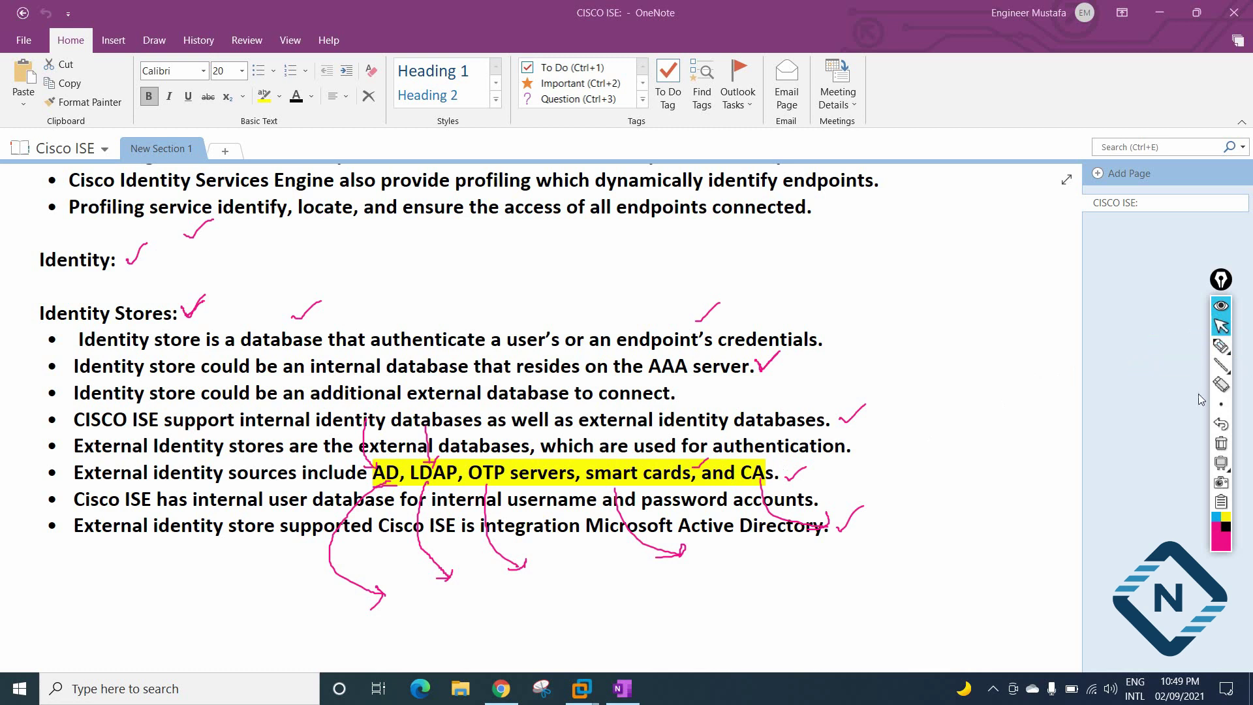
Erase every pink ink mark using the annotation toolbar's clear-screen trash icon.
click(1220, 444)
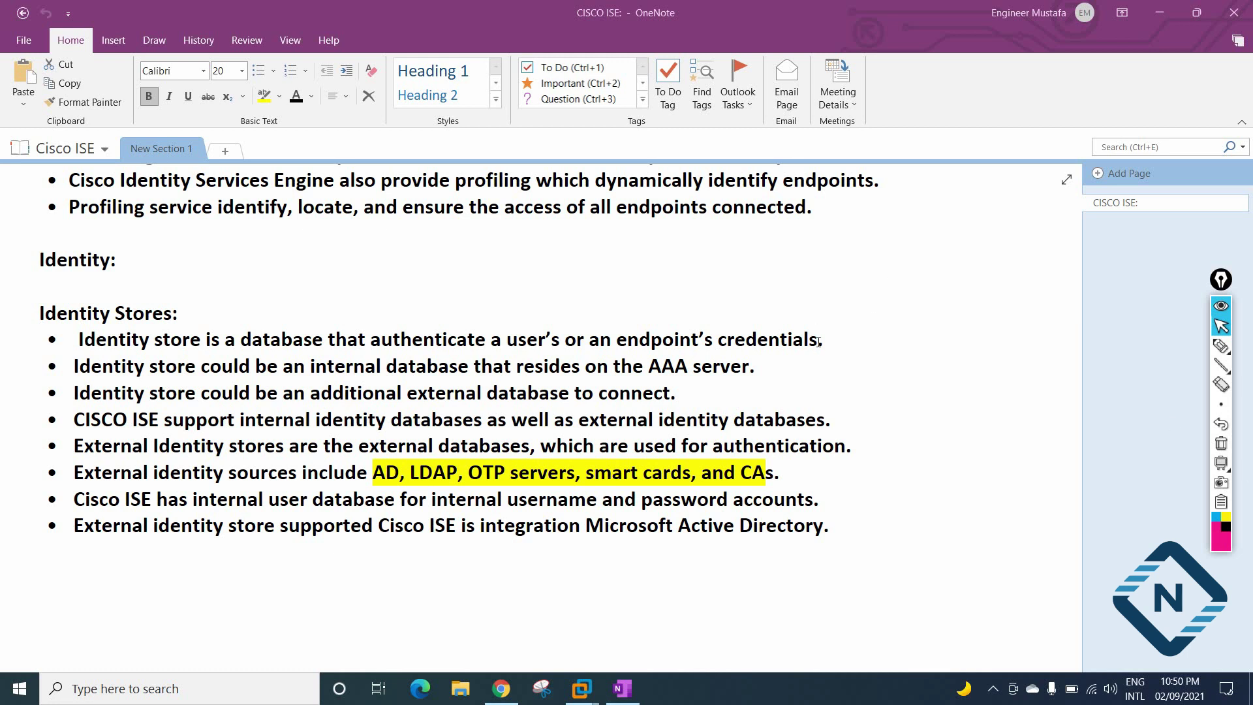
Bring up the ISE-2.7.0.356 VM console and run 'sh interface gigabitEthernet 1'.
mouse_move(581, 689)
click(648, 598)
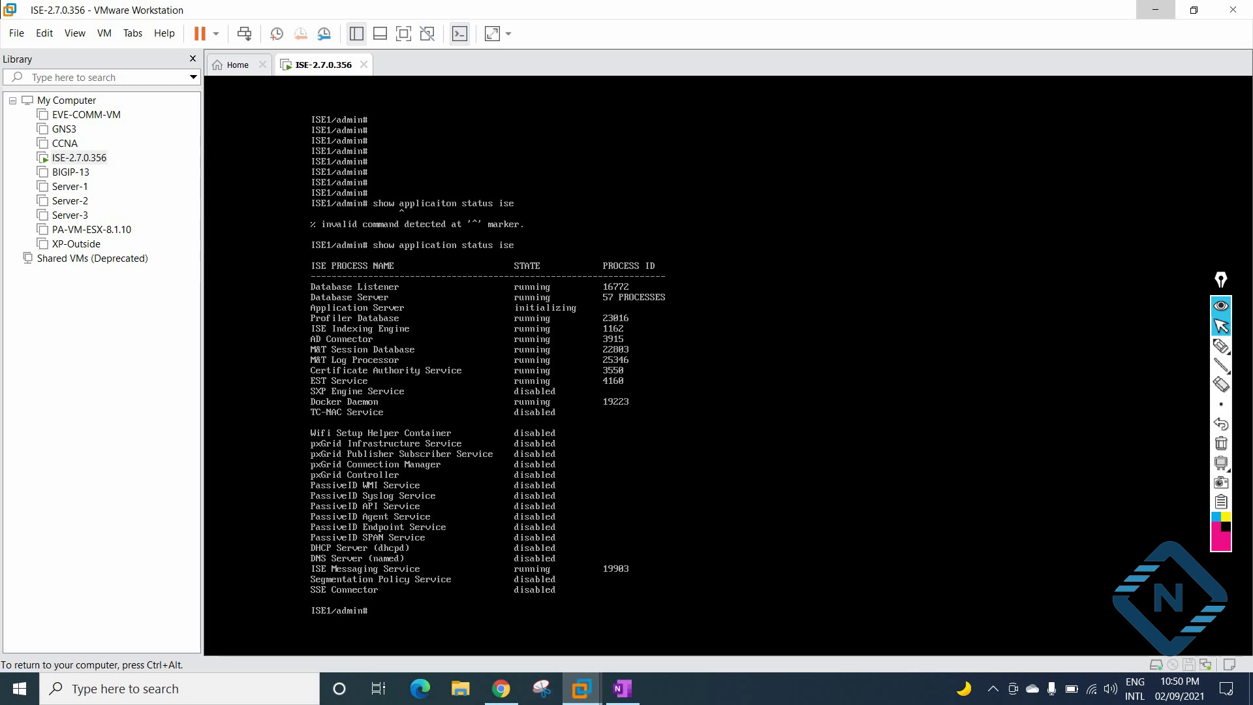
key(ctrl+alt)
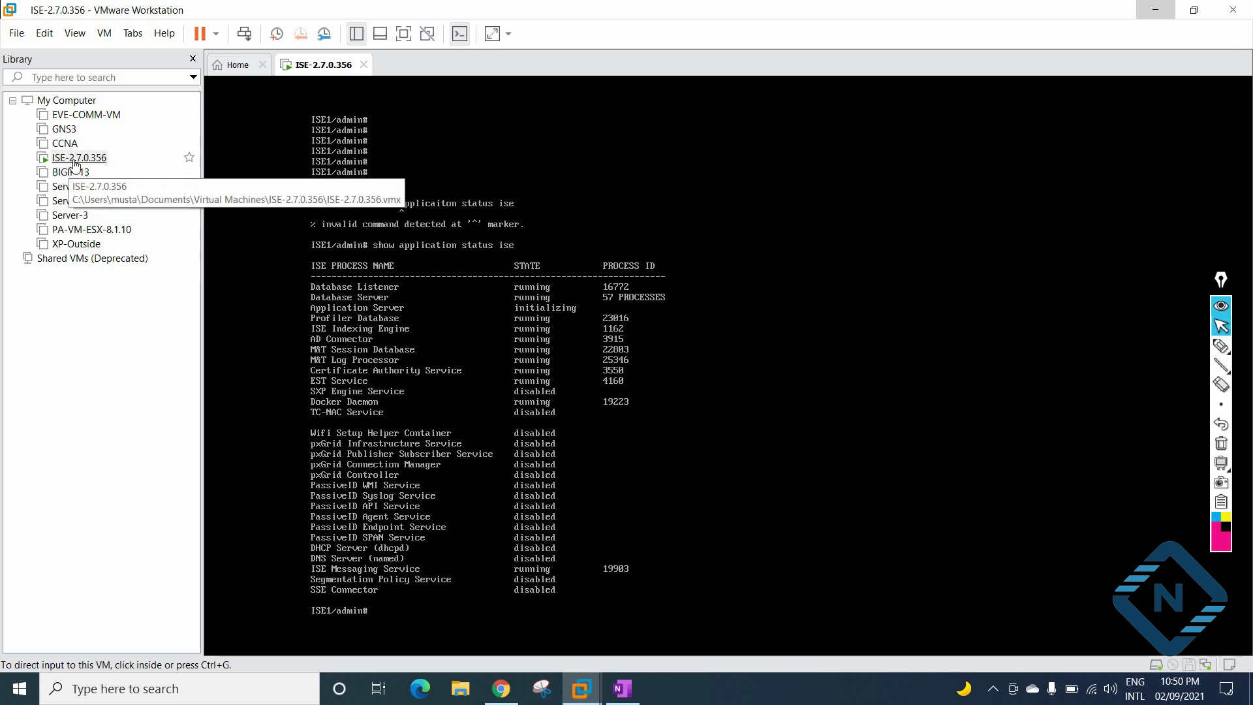
key(ctrl+g)
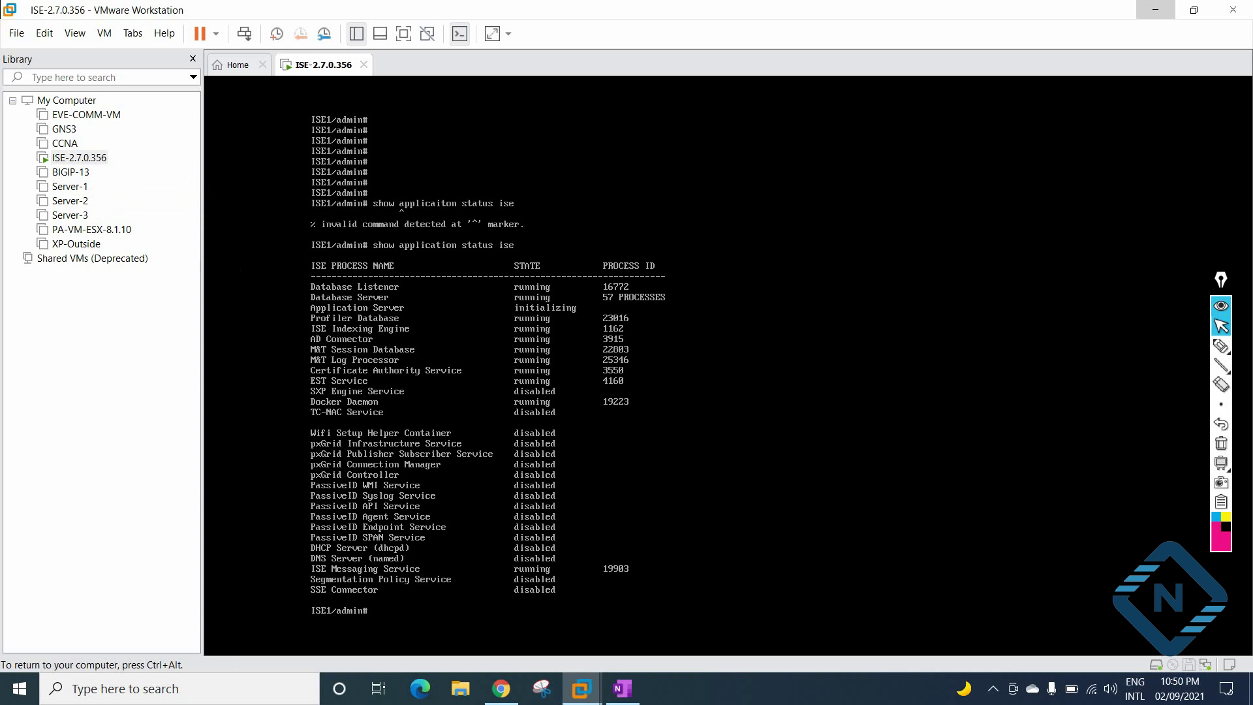
key(Up)
key(BackSpace)
key(BackSpace)
key(BackSpace)
key(Up)
key(Up)
key(Up)
key(Up)
key(Up)
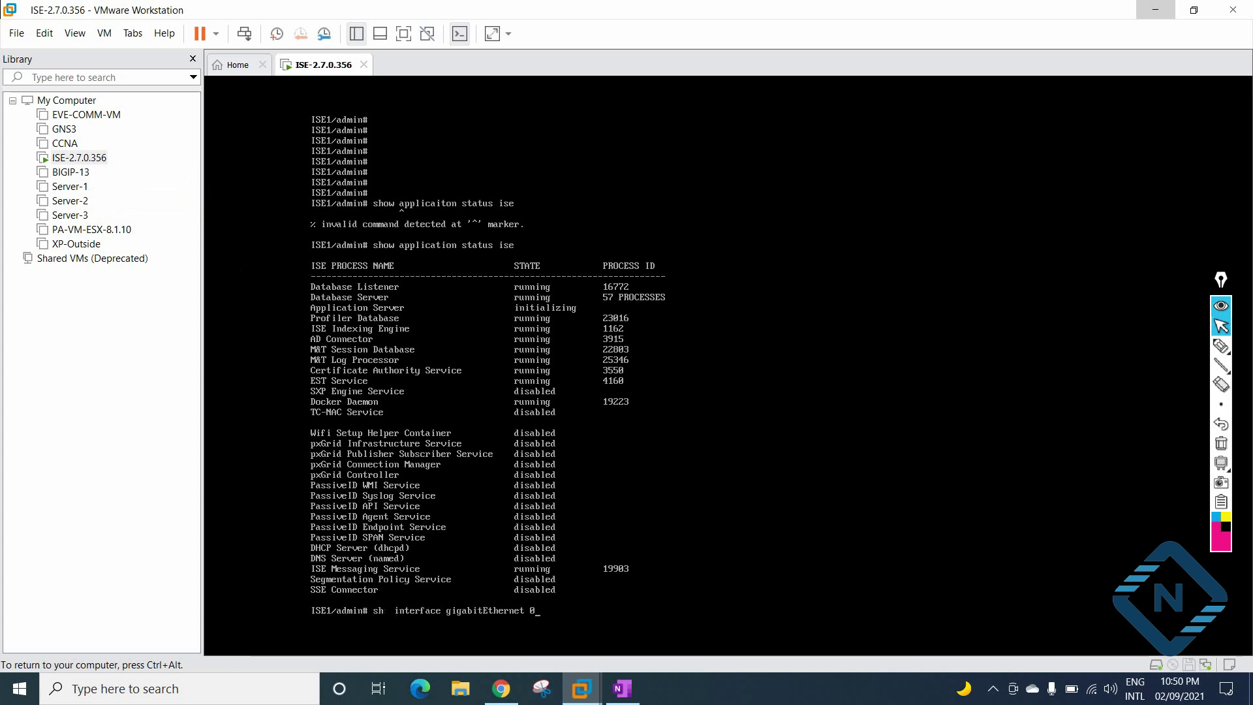
key(BackSpace)
text(1E)
key(BackSpace)
text(E)
key(BackSpace)
key(Return)
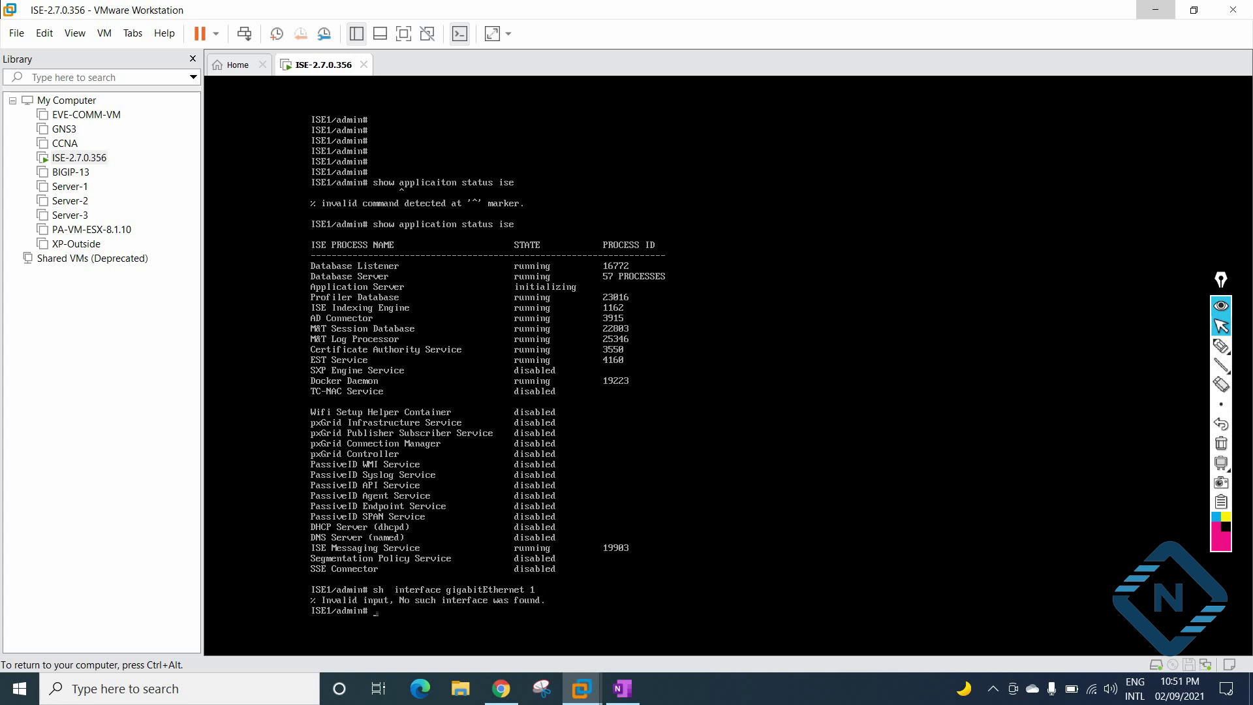
Run 'sh interface gigabitEthernet 0' to show 192.168.65.200/255.255.255.0, then release VM input.
key(Up)
text(0)
key(Return)
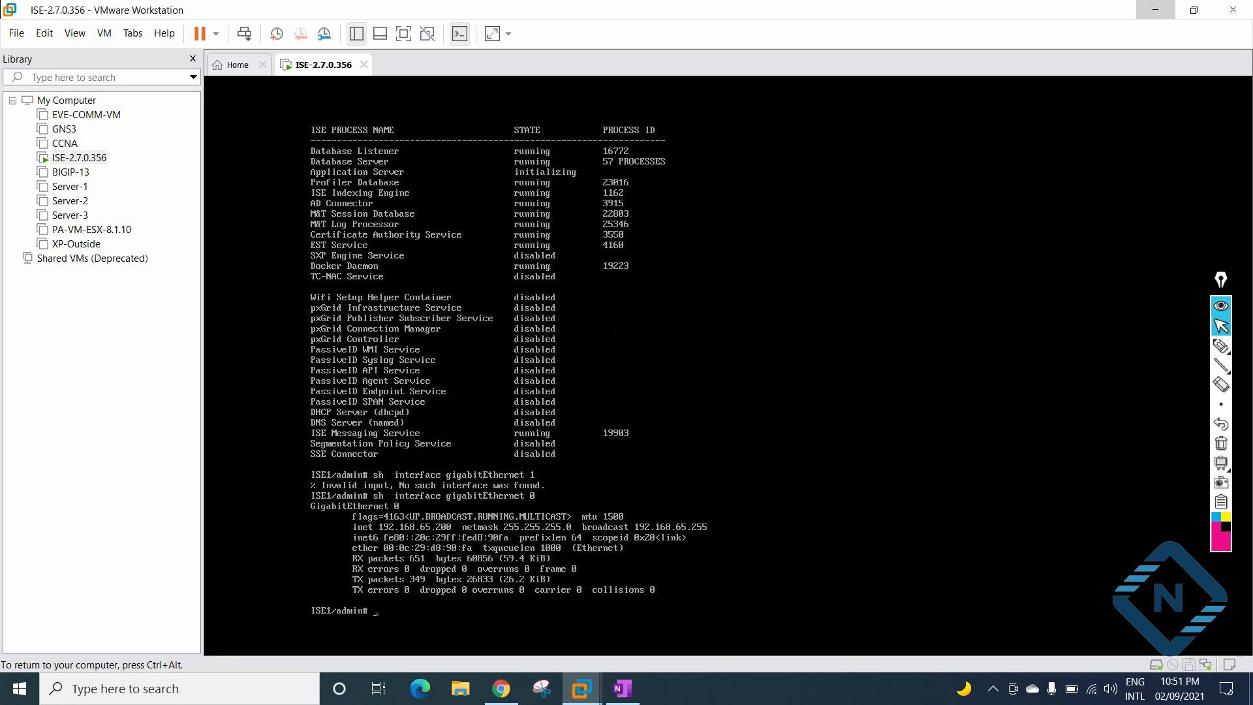
key(ctrl+alt)
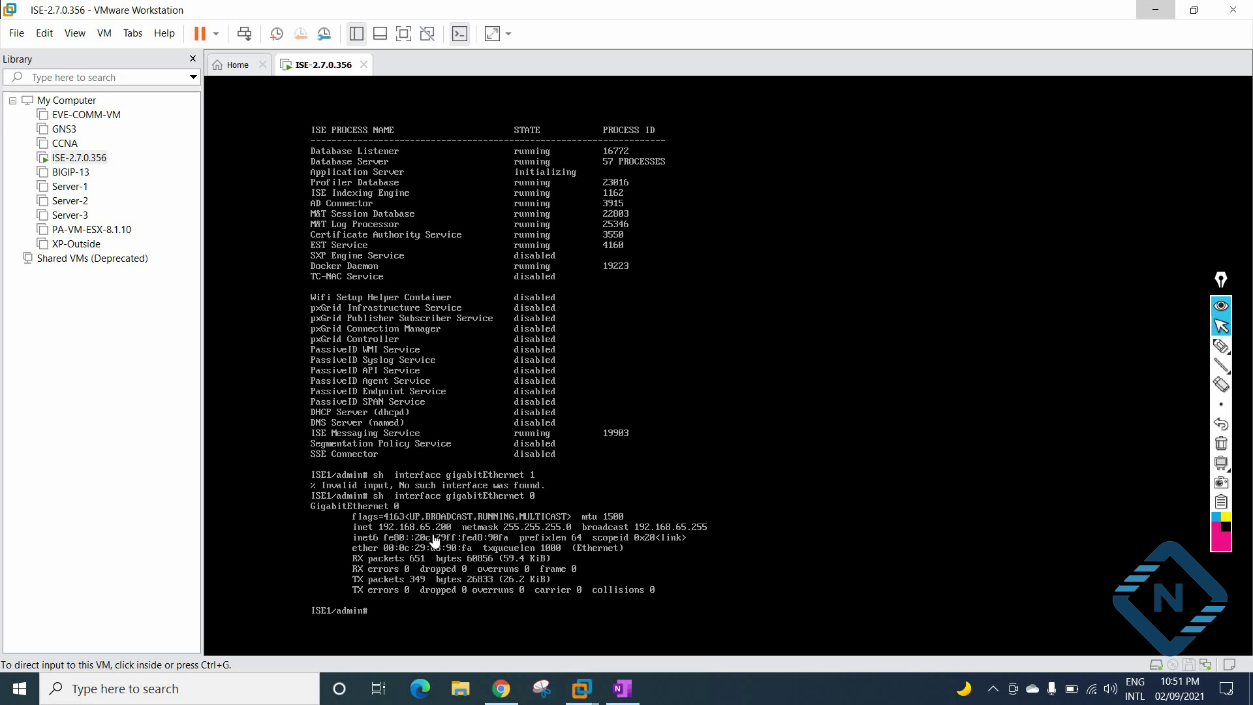
click(500, 688)
Reload 192.168.65.200 in Chrome to reach the ISE login page, then return to the VM console.
click(208, 33)
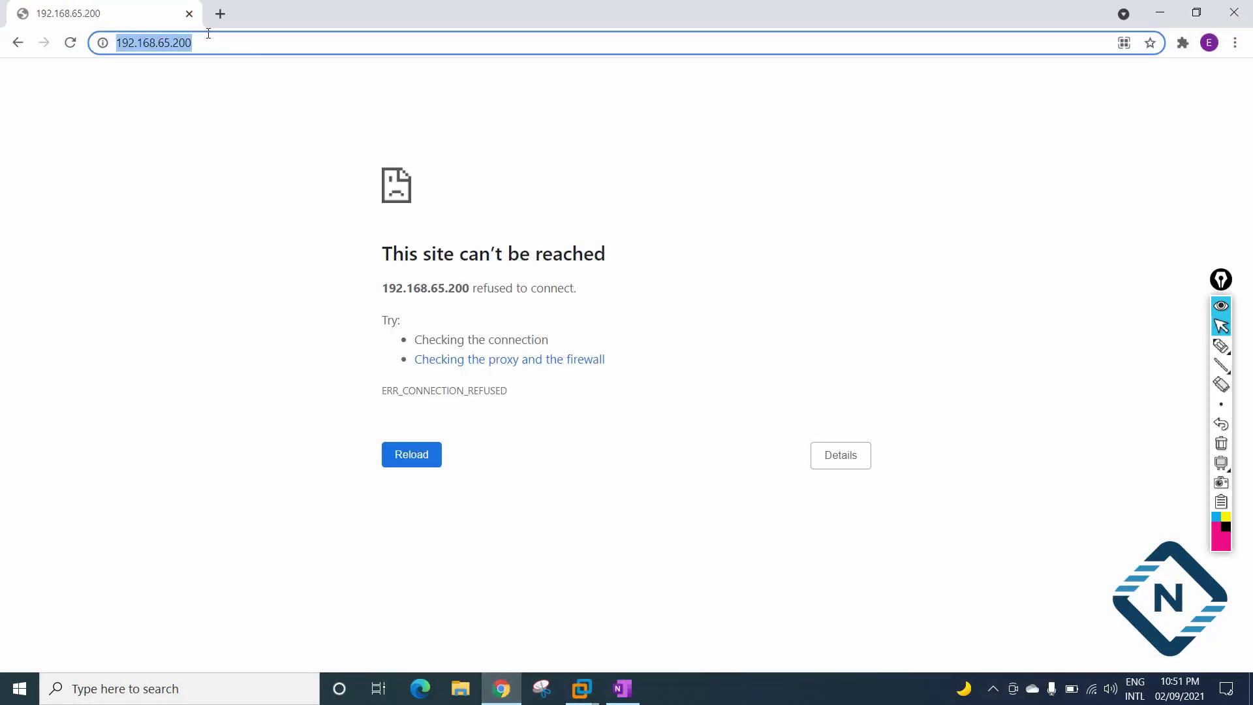
key(Return)
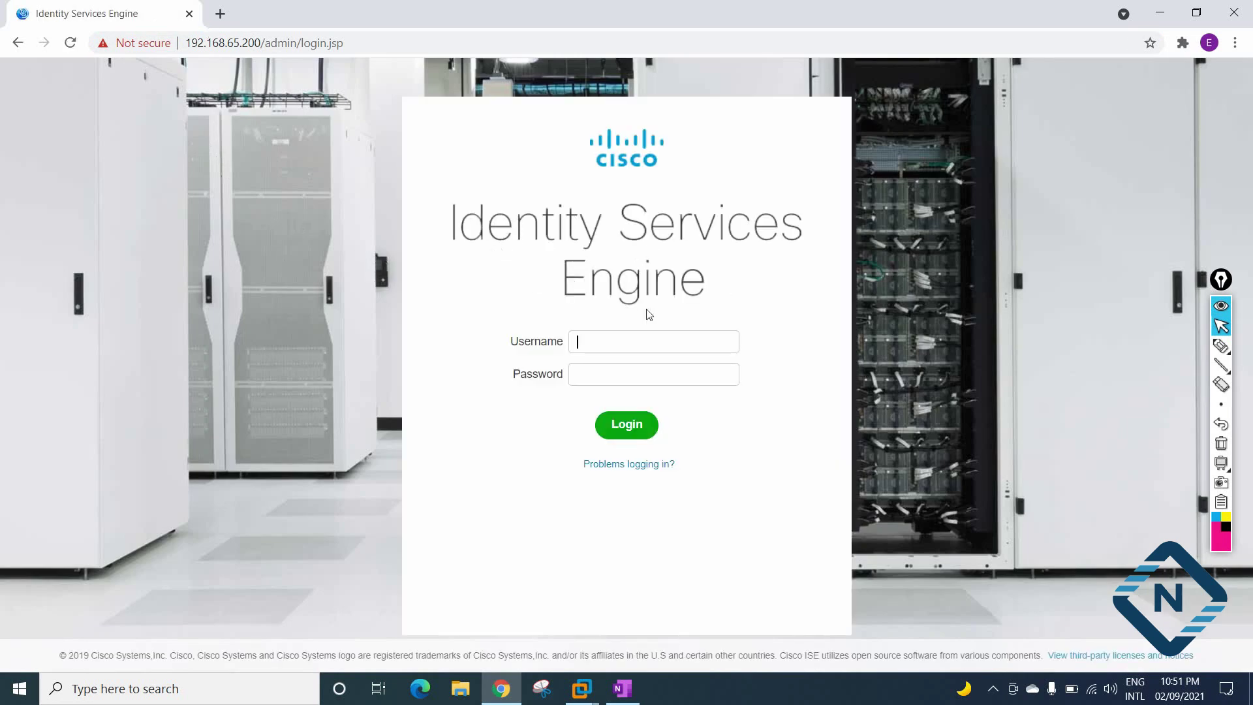
click(582, 690)
click(634, 574)
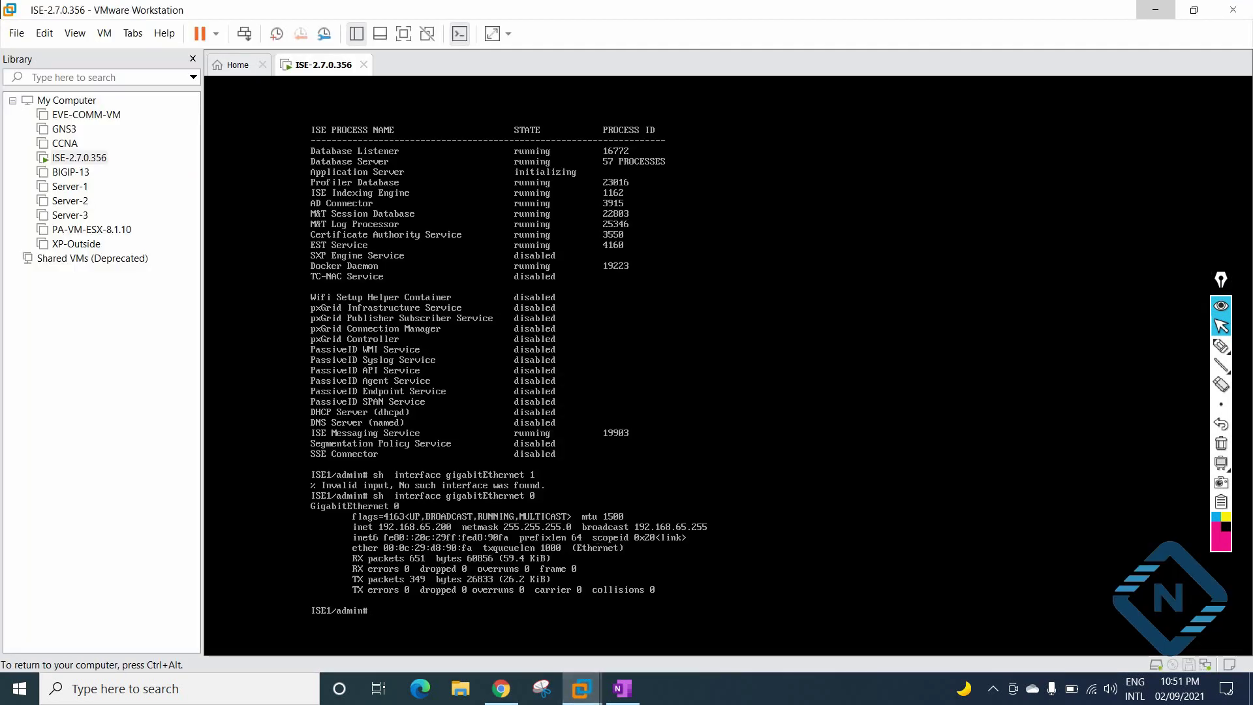
Recall and run 'show application status ise' at the ISE admin prompt.
key(Up)
key(Up)
key(Up)
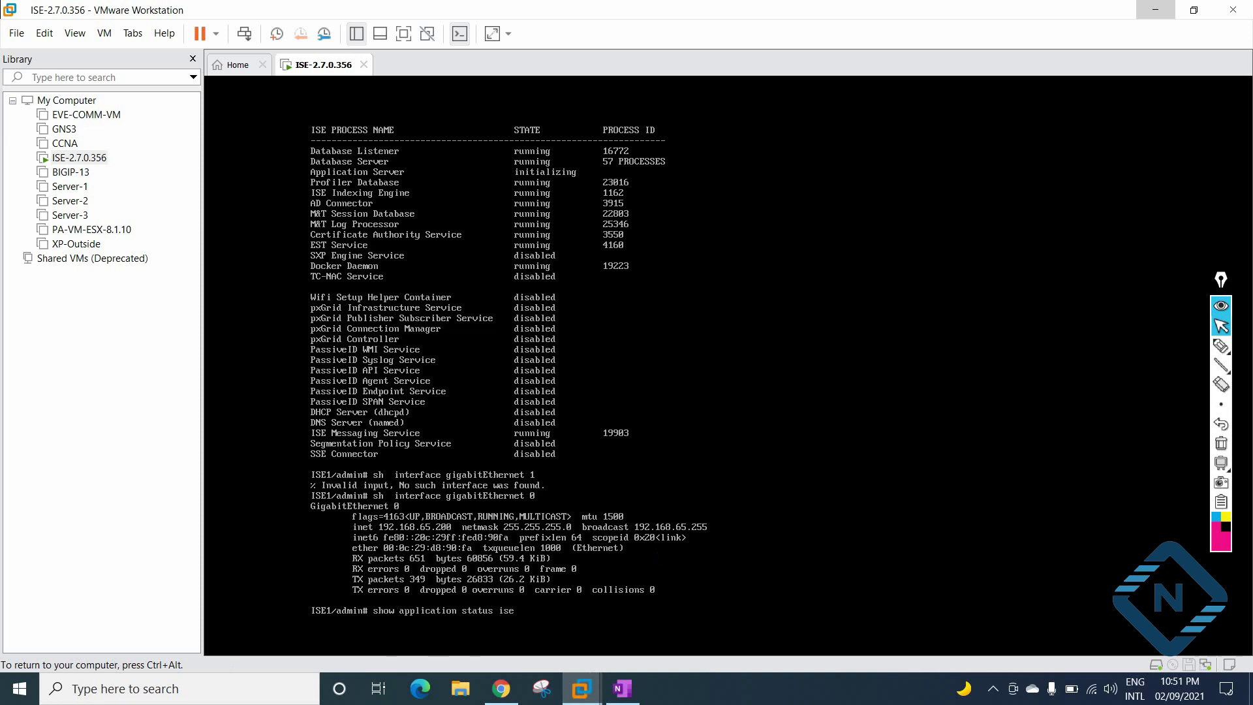
key(Return)
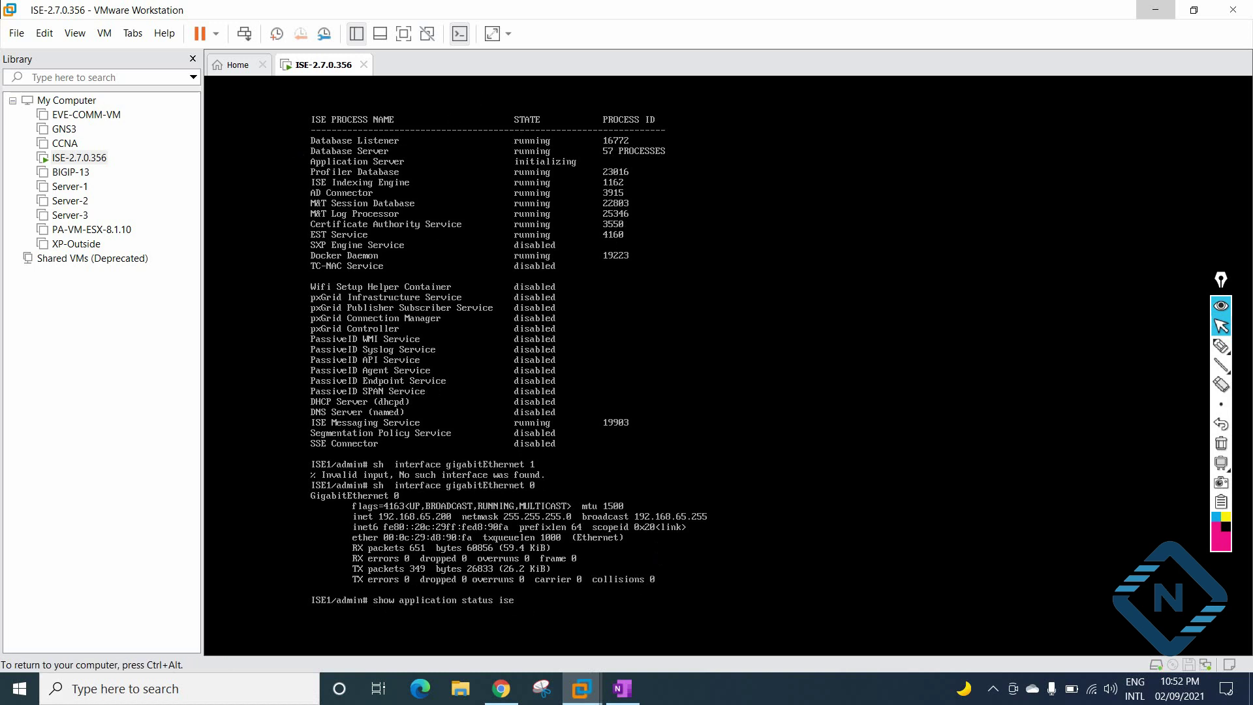
click(501, 688)
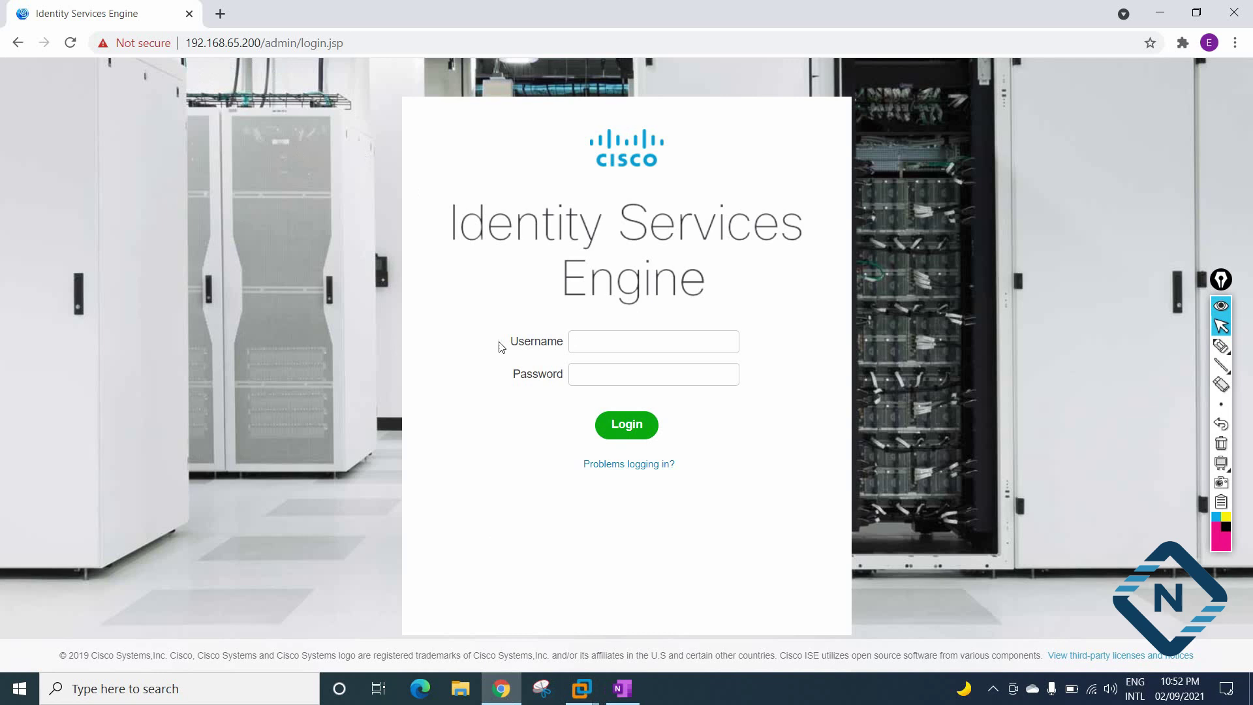
Sign in to the ISE admin portal as 'admin' with the account password.
text(admin)
key(Tab)
text(*********)
key(Return)
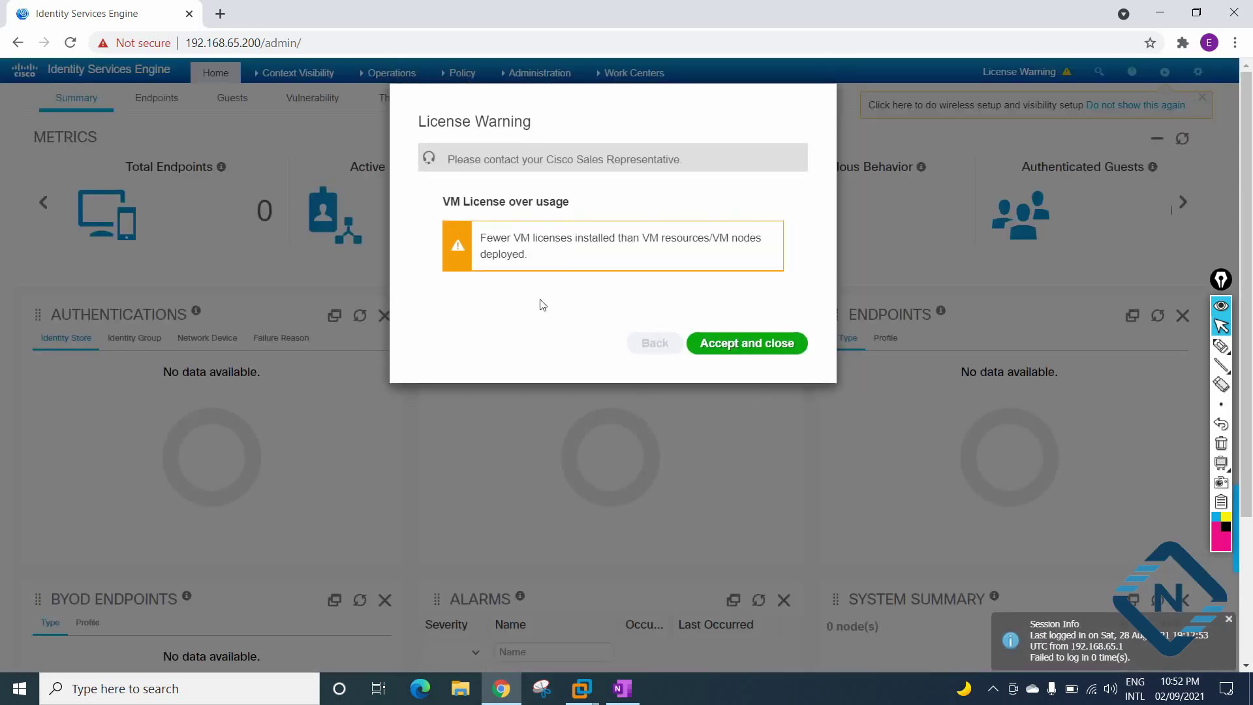
Accept and close the VM license warning, then scroll through the Home dashboard.
click(721, 341)
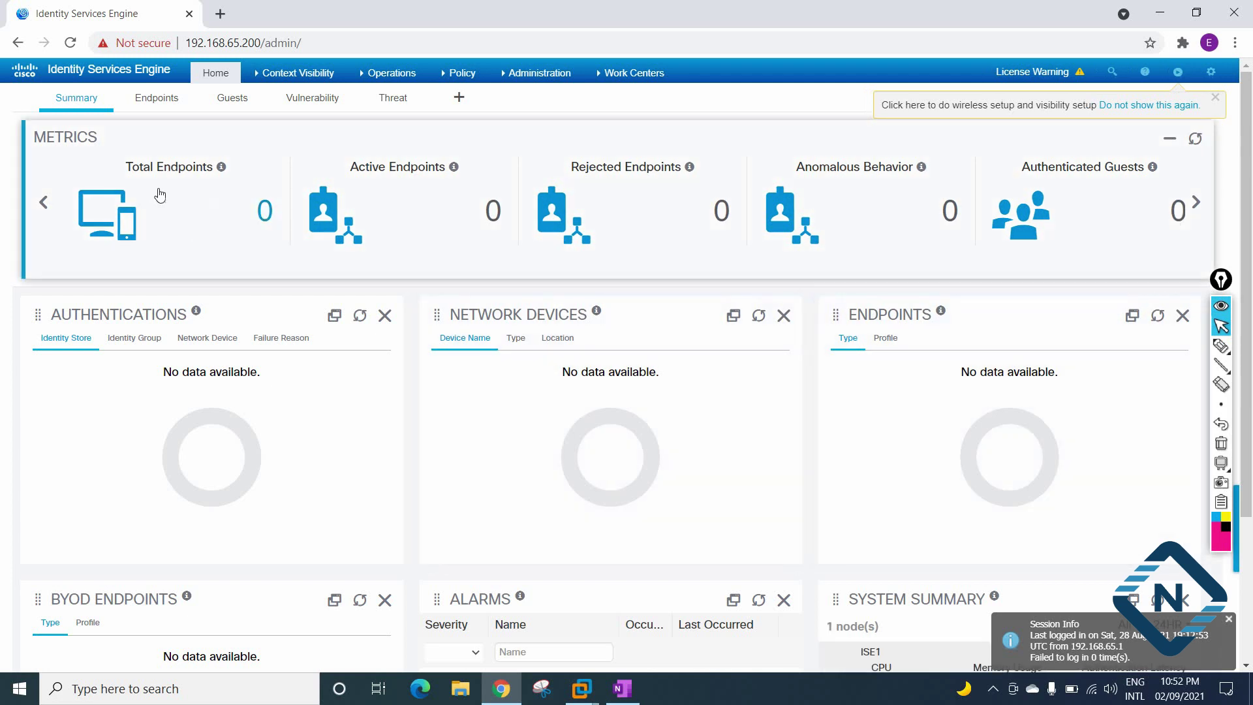
scroll(983, 368, down, 3)
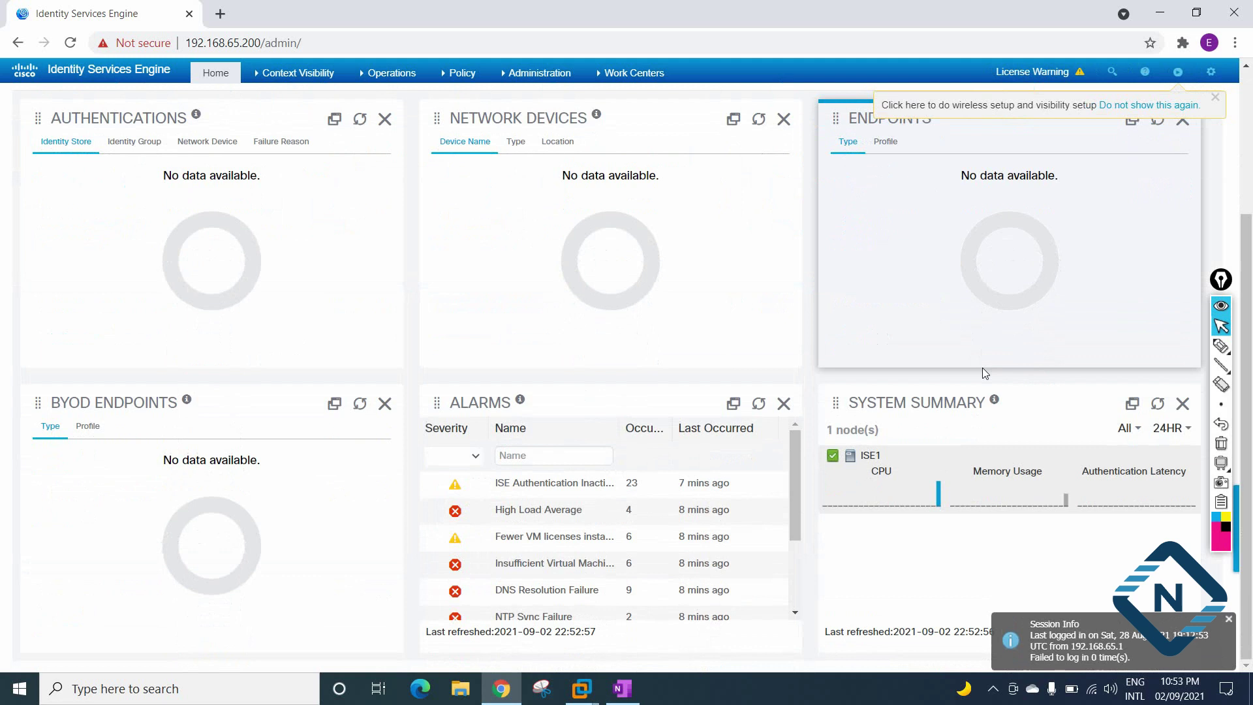
scroll(981, 367, up, 3)
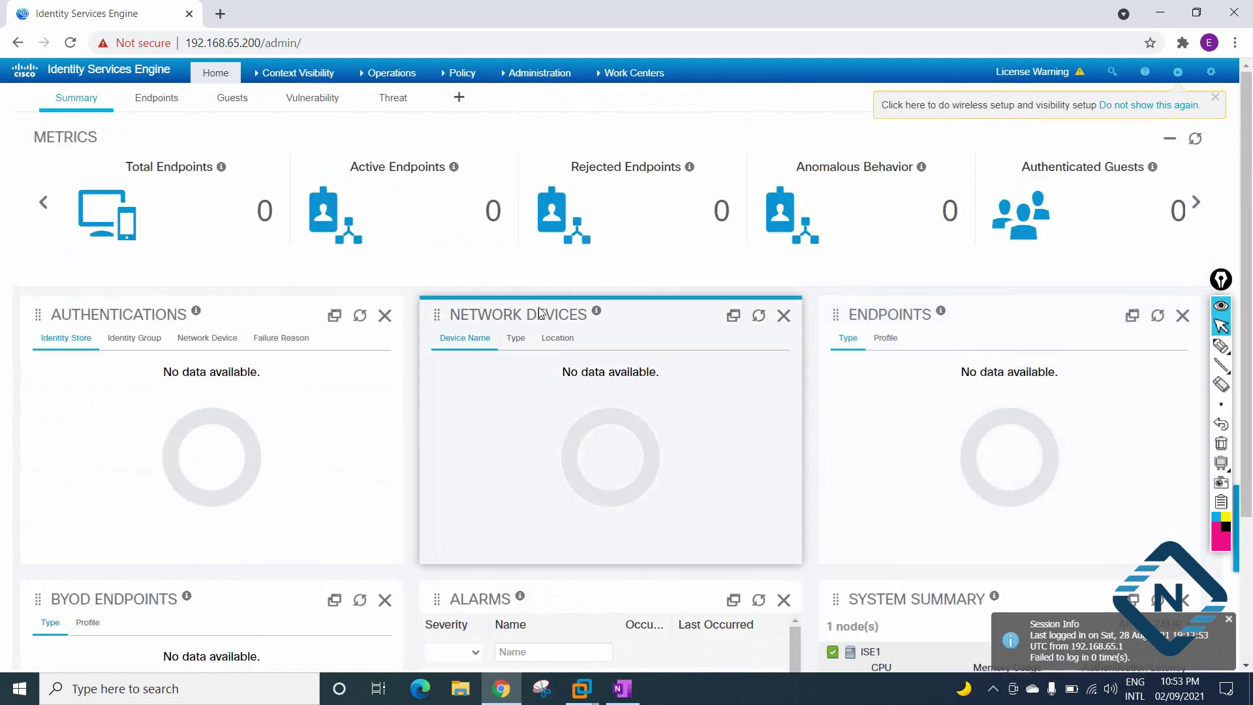
click(541, 74)
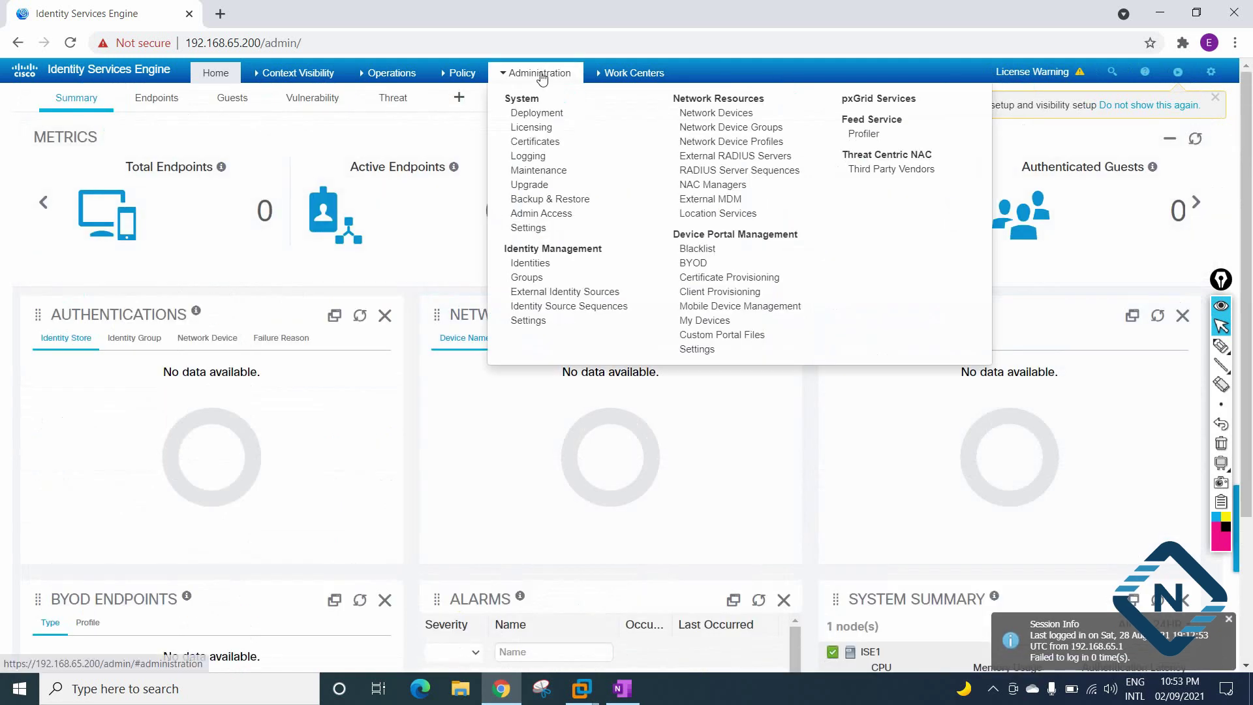
Open Administration > Identity Management > Identities to list the two Network Access Users, reloading once.
click(550, 263)
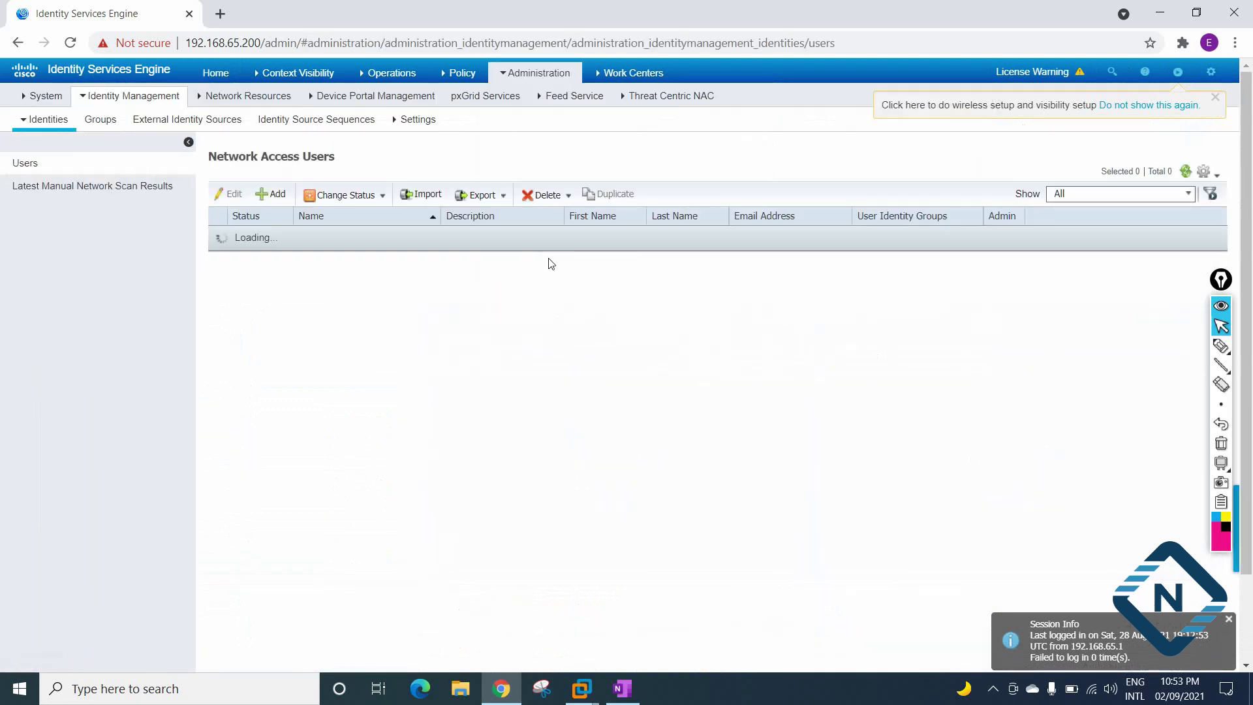
click(65, 165)
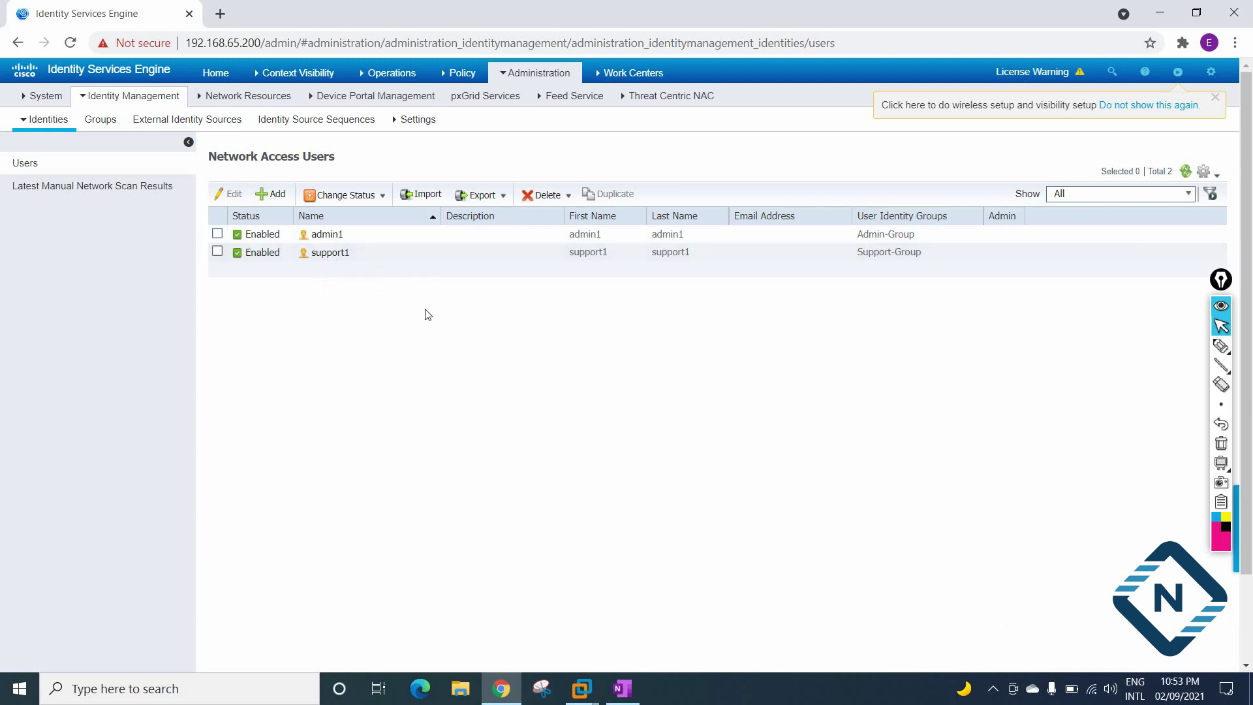
mouse_move(555, 79)
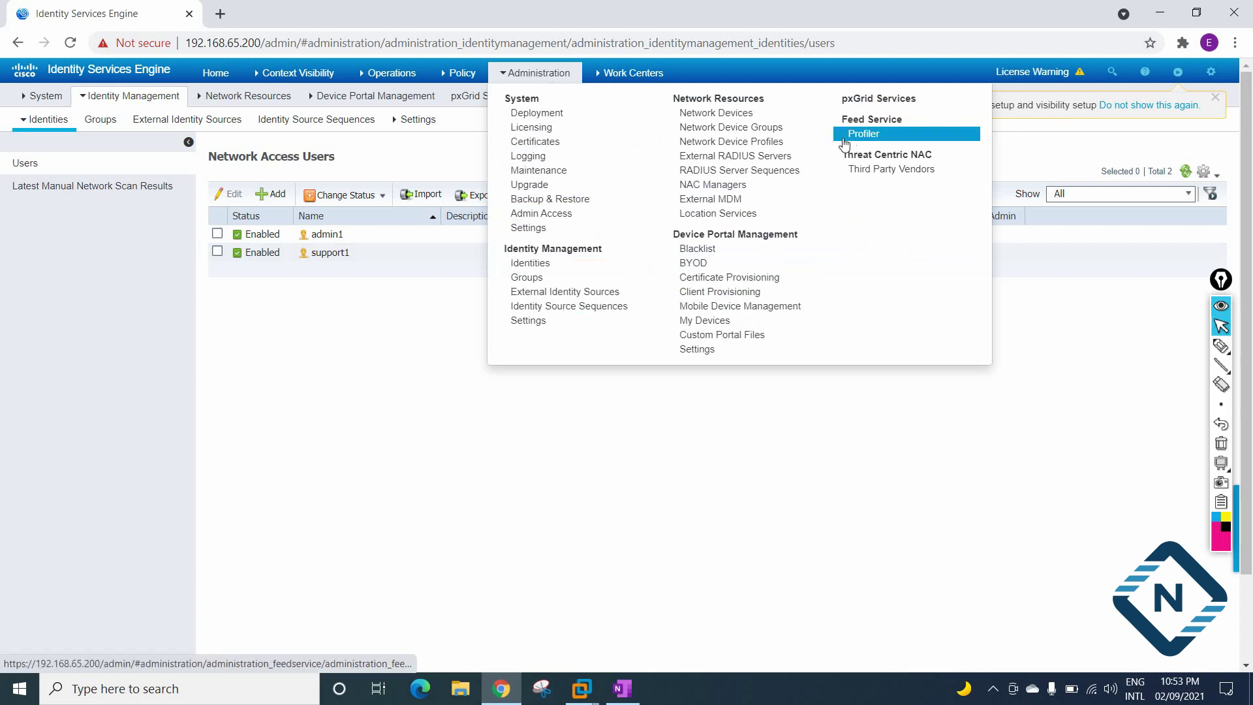
click(543, 266)
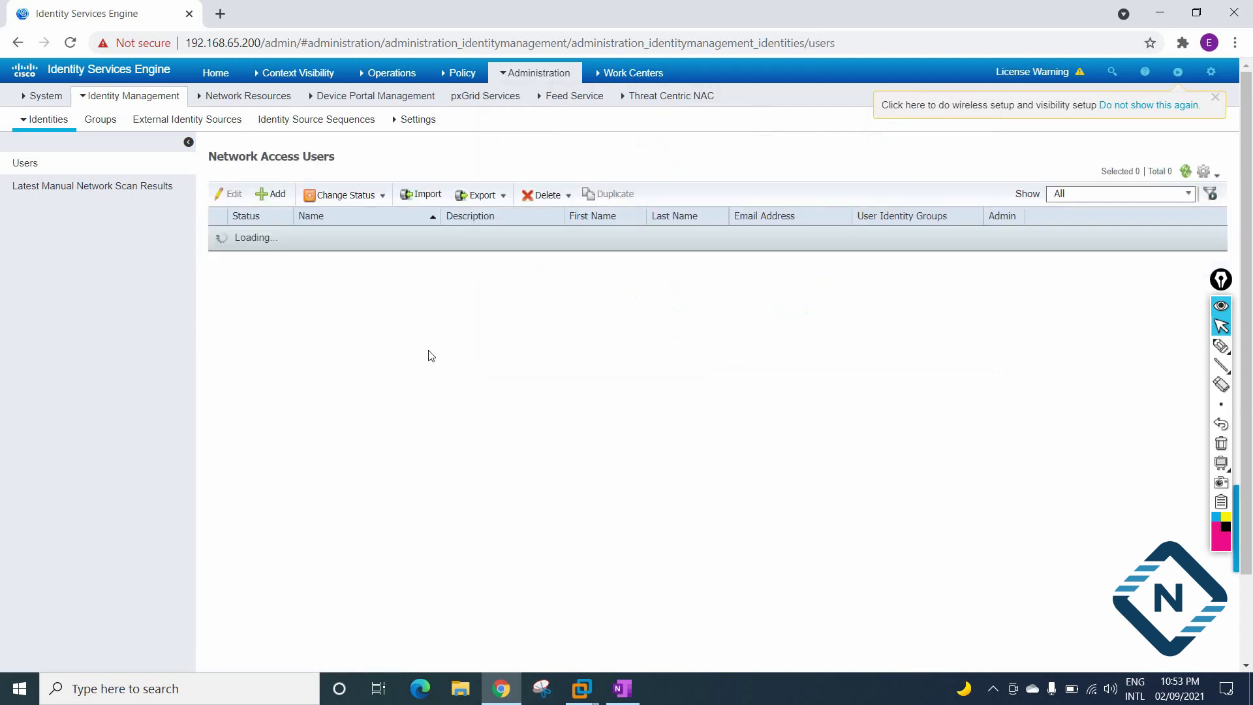
click(620, 694)
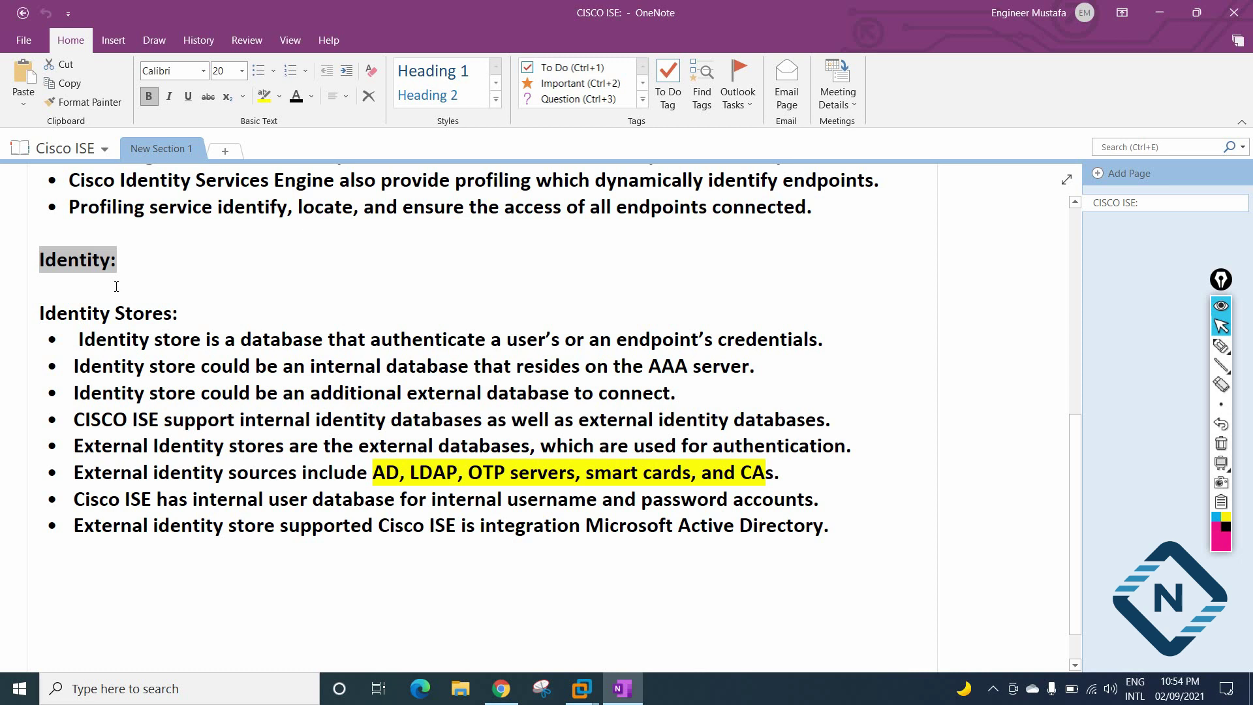
Highlight the Identity Stores heading and bullets in OneNote, then start a new network access user in ISE.
drag(184, 318, 32, 321)
click(132, 342)
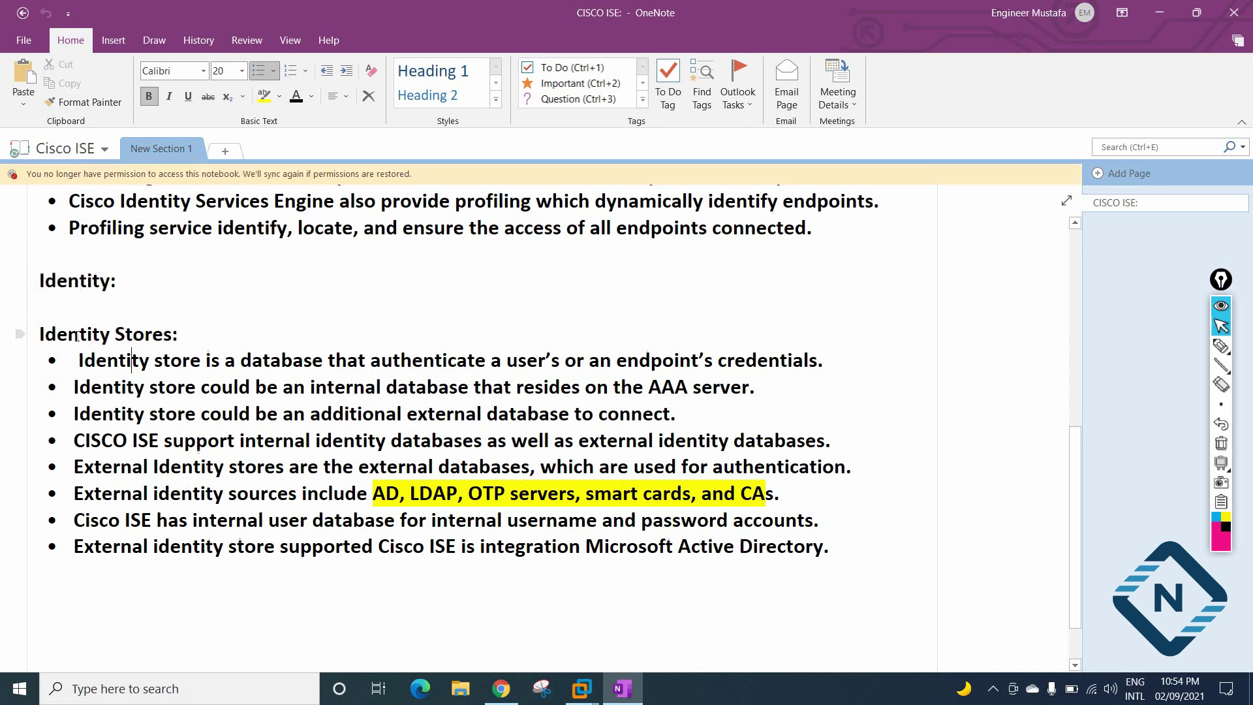
click(259, 367)
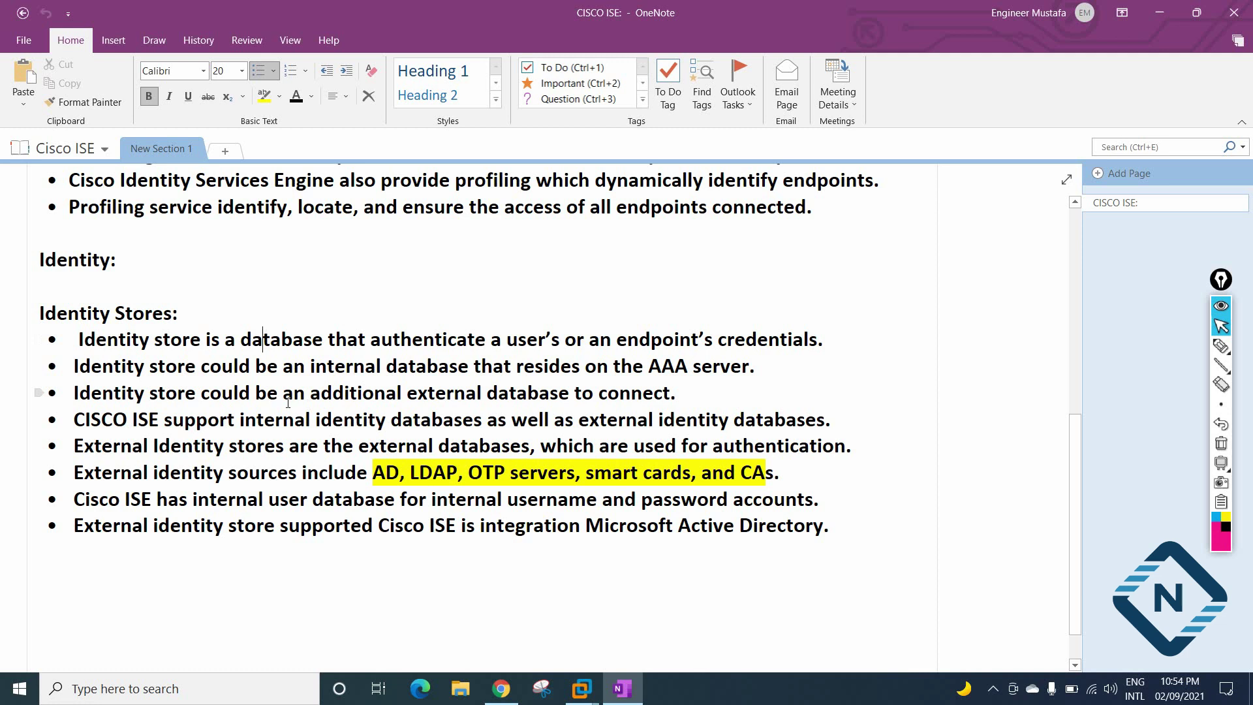
click(500, 688)
click(273, 196)
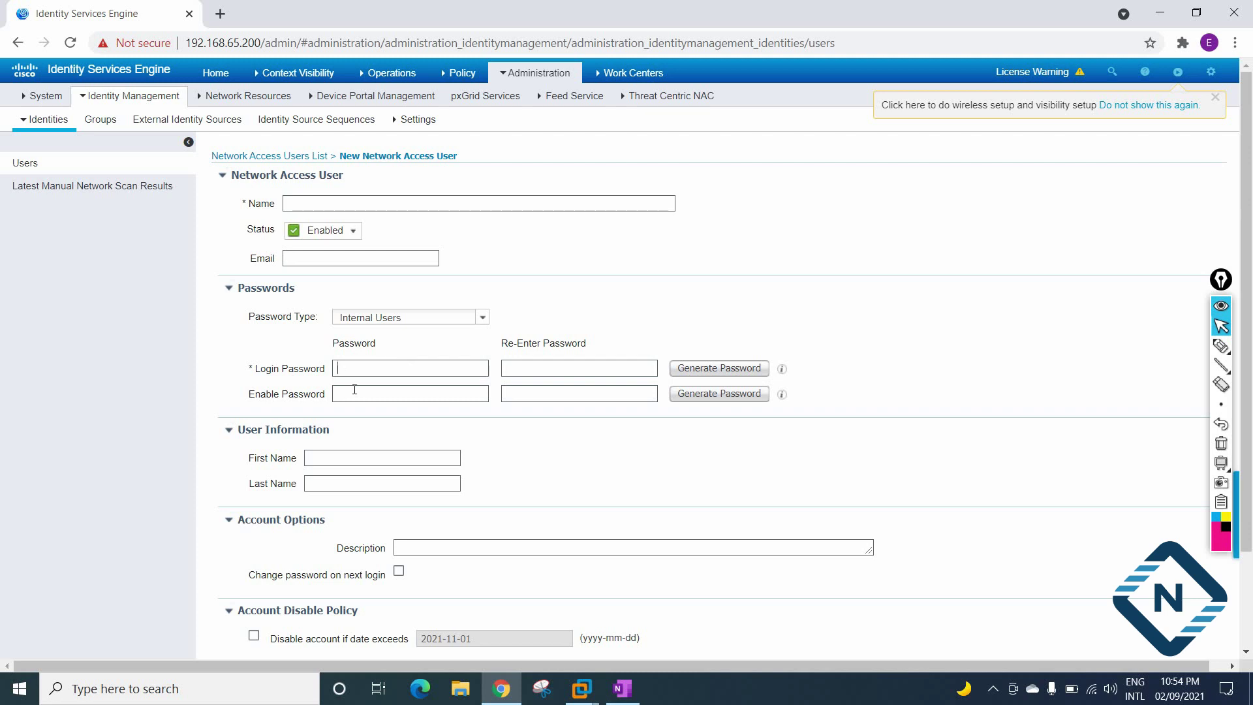
Switch Password Type to All_AD_Join_Points, then back to Internal Users.
click(385, 320)
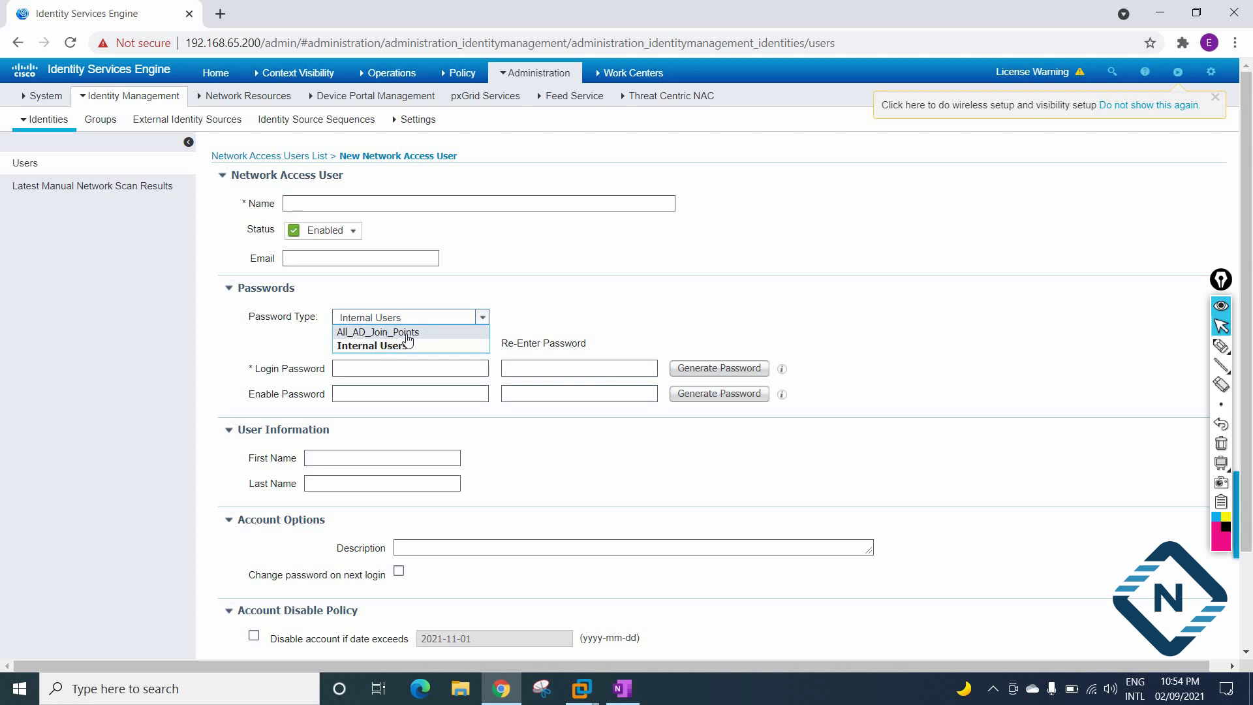
click(406, 333)
click(438, 322)
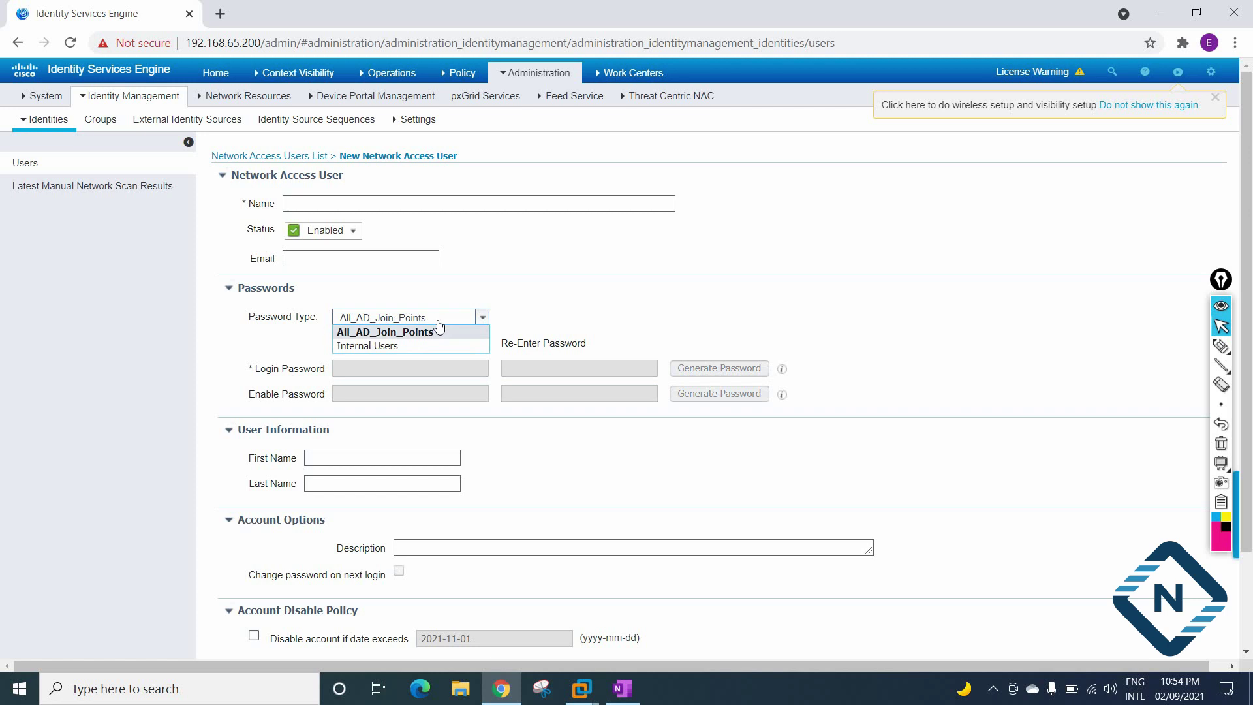
click(385, 345)
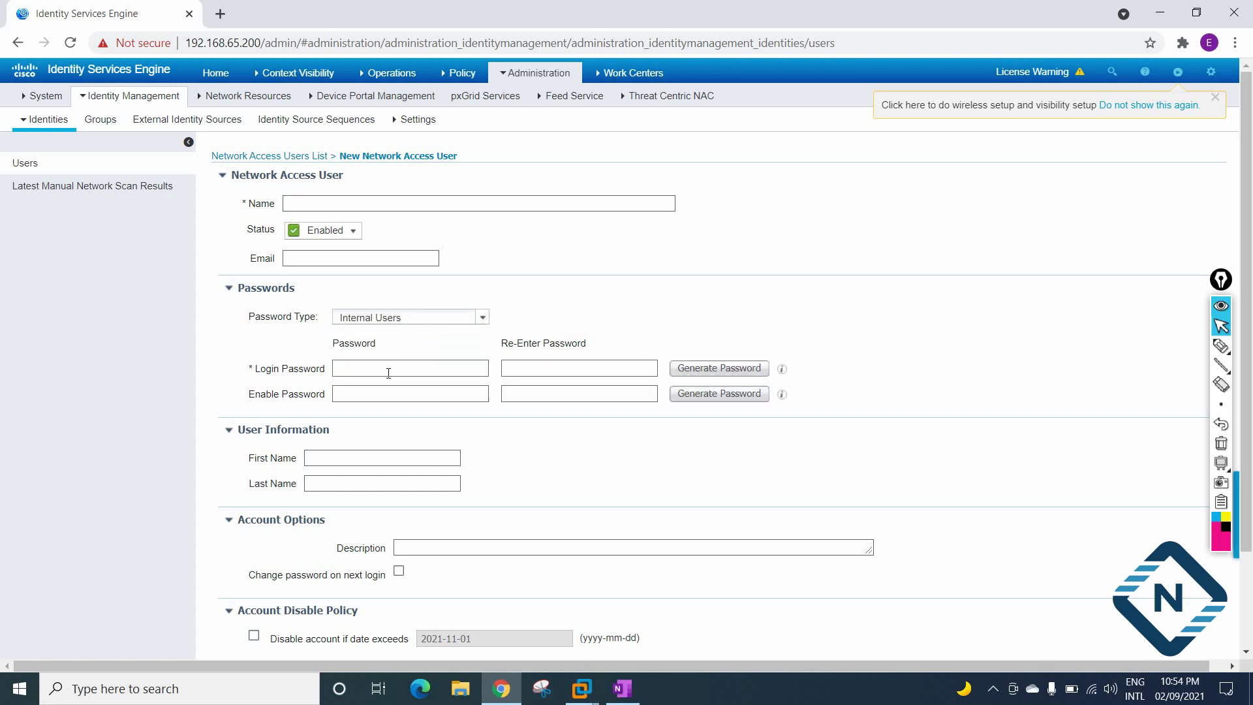
View the available User Groups, collapse Account Options, and minimize the ISE window.
scroll(388, 372, down, 2)
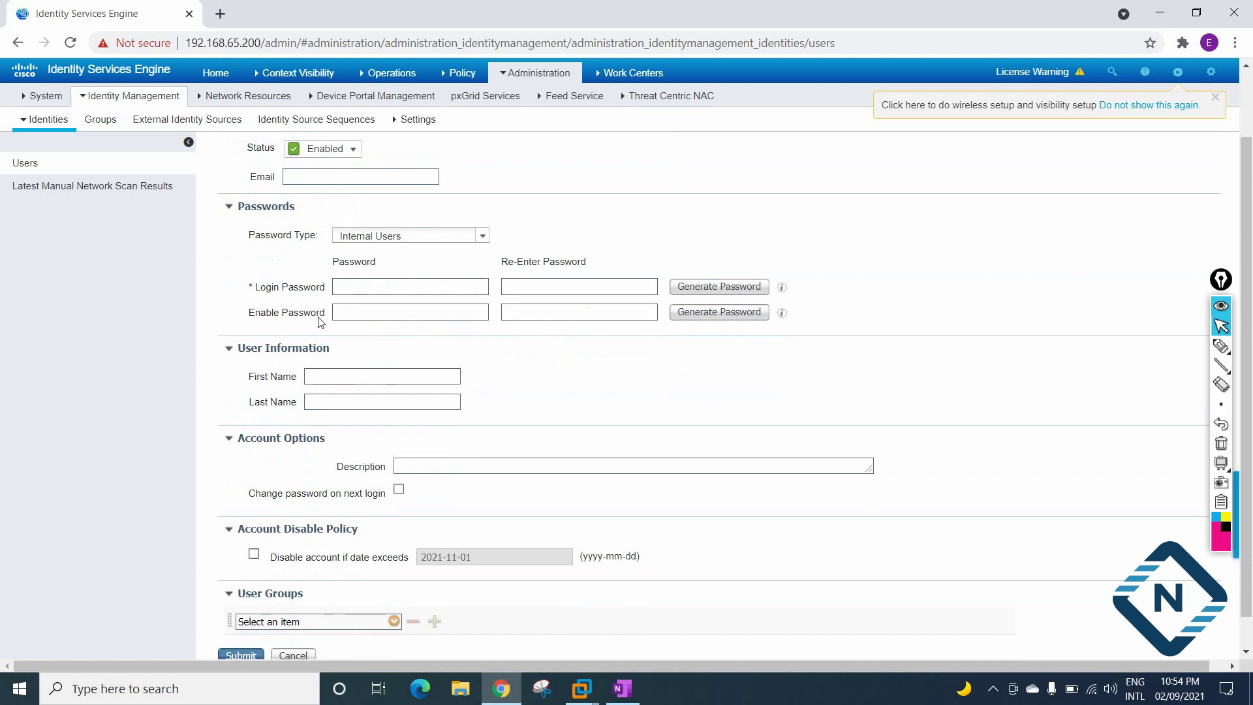
scroll(404, 346, down, 1)
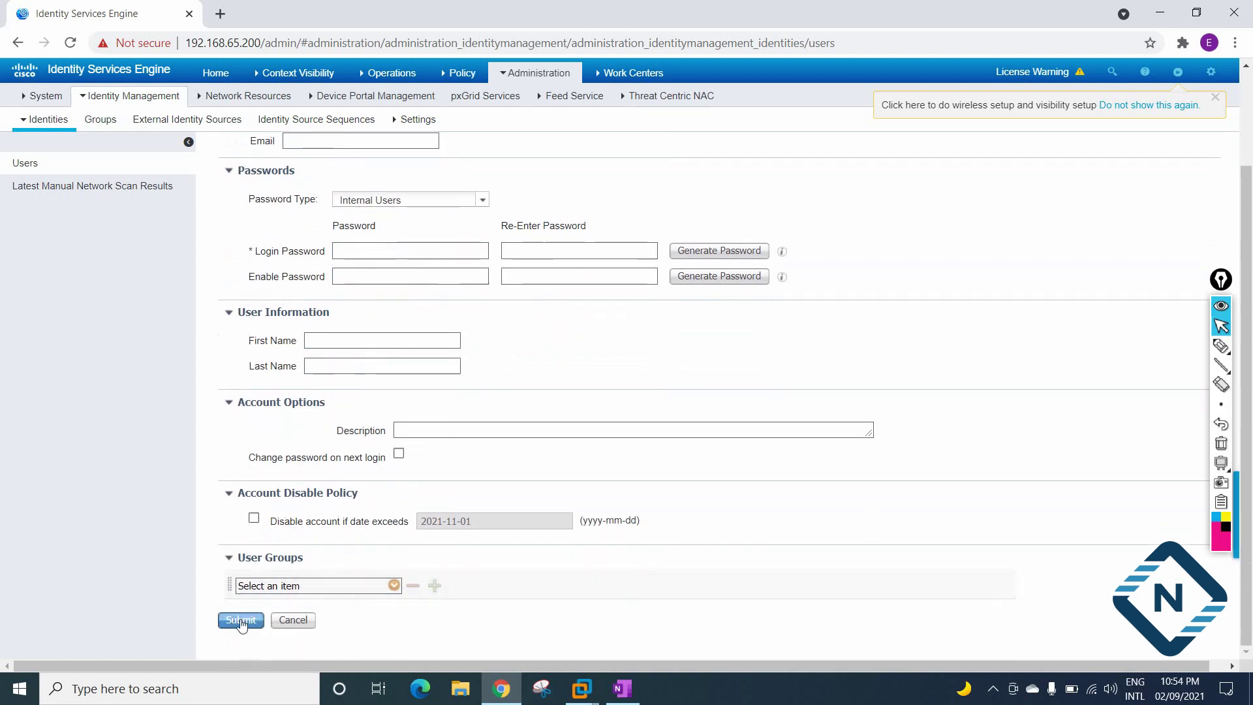
click(394, 584)
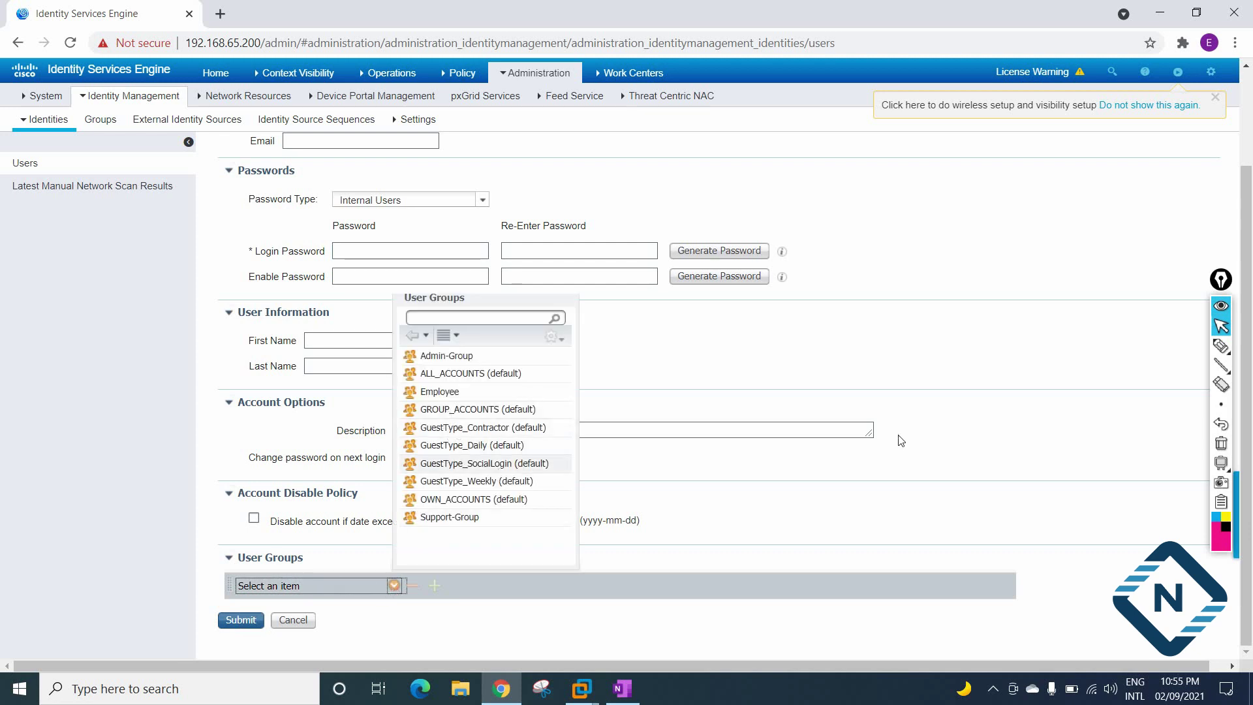
click(926, 405)
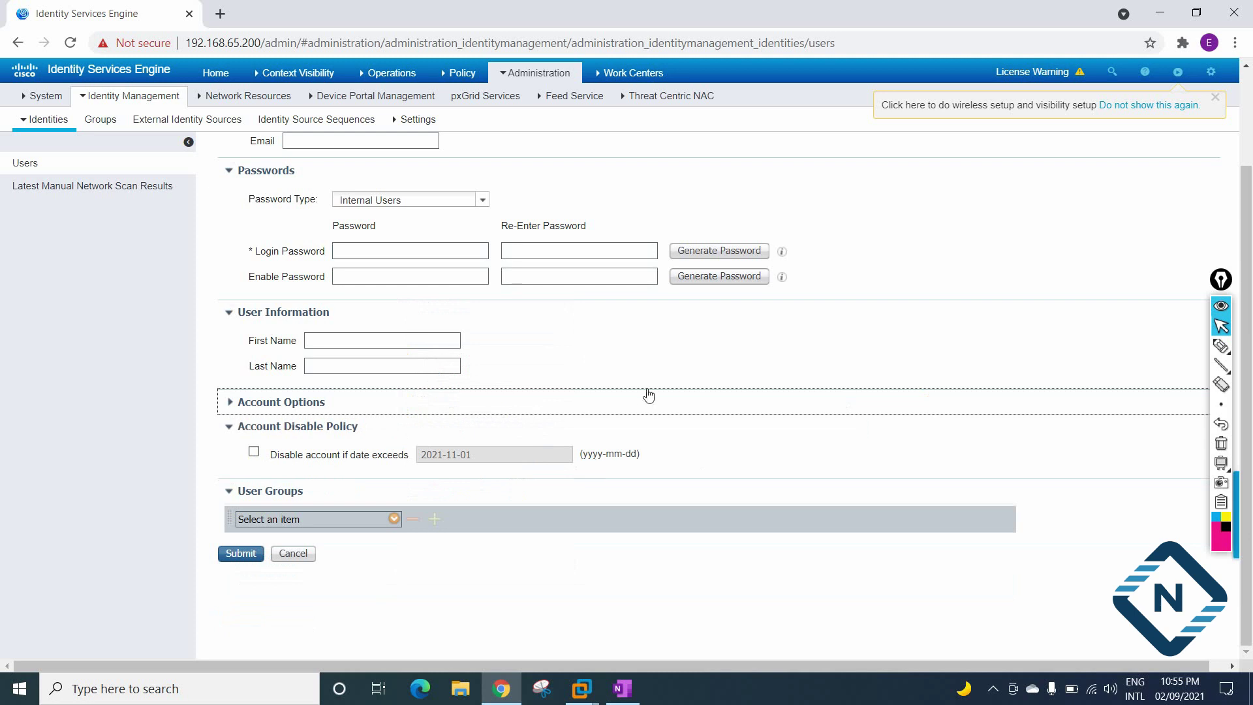
scroll(649, 391, up, 2)
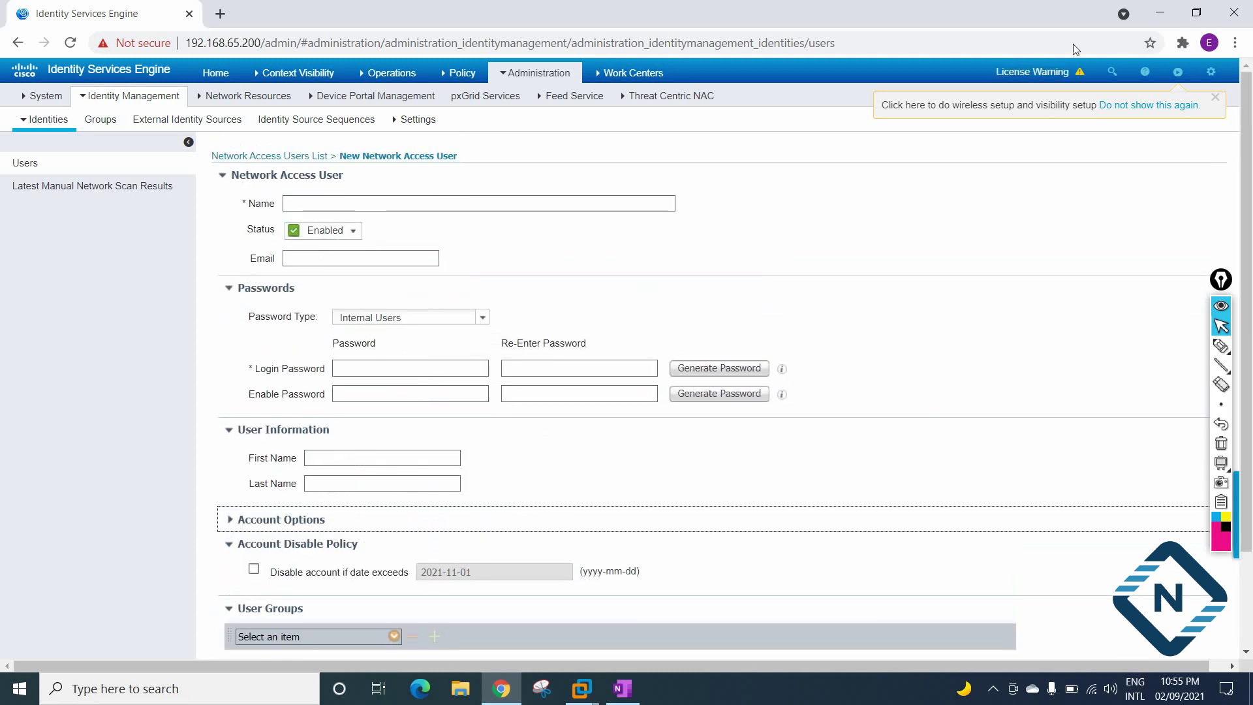
click(1159, 7)
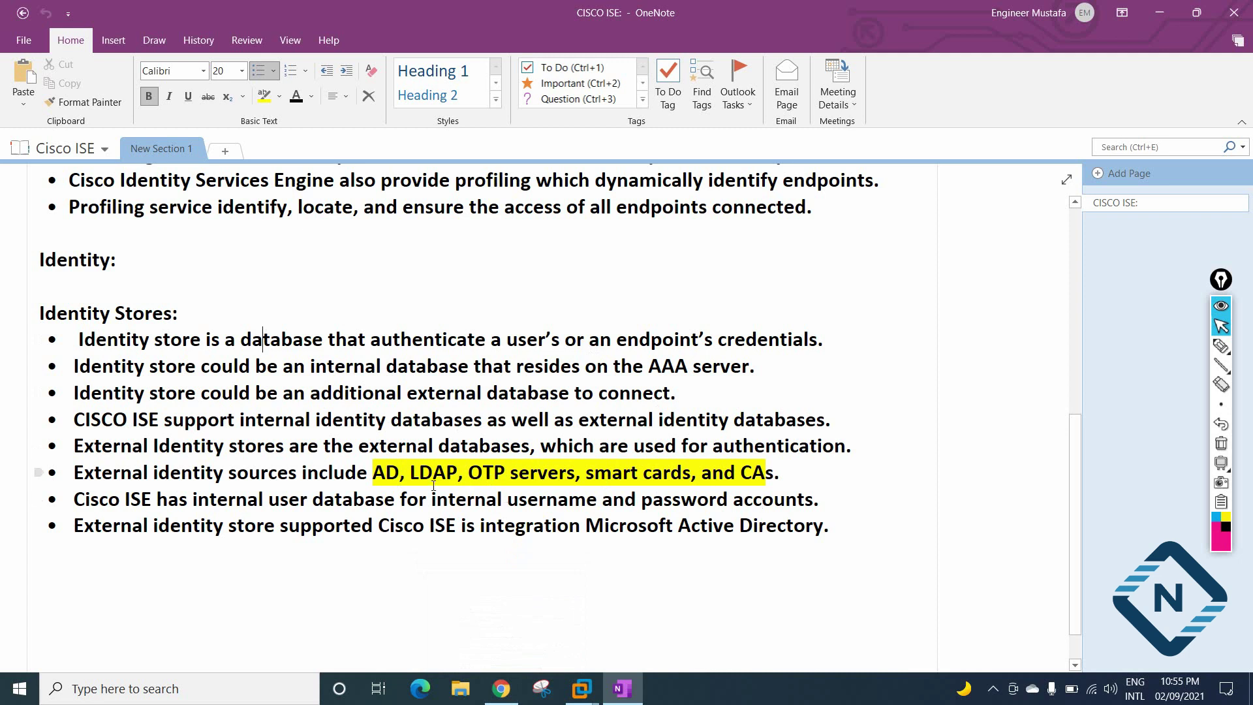
Select the word 'AD' in the external identity sources line of the notes.
drag(370, 472, 399, 474)
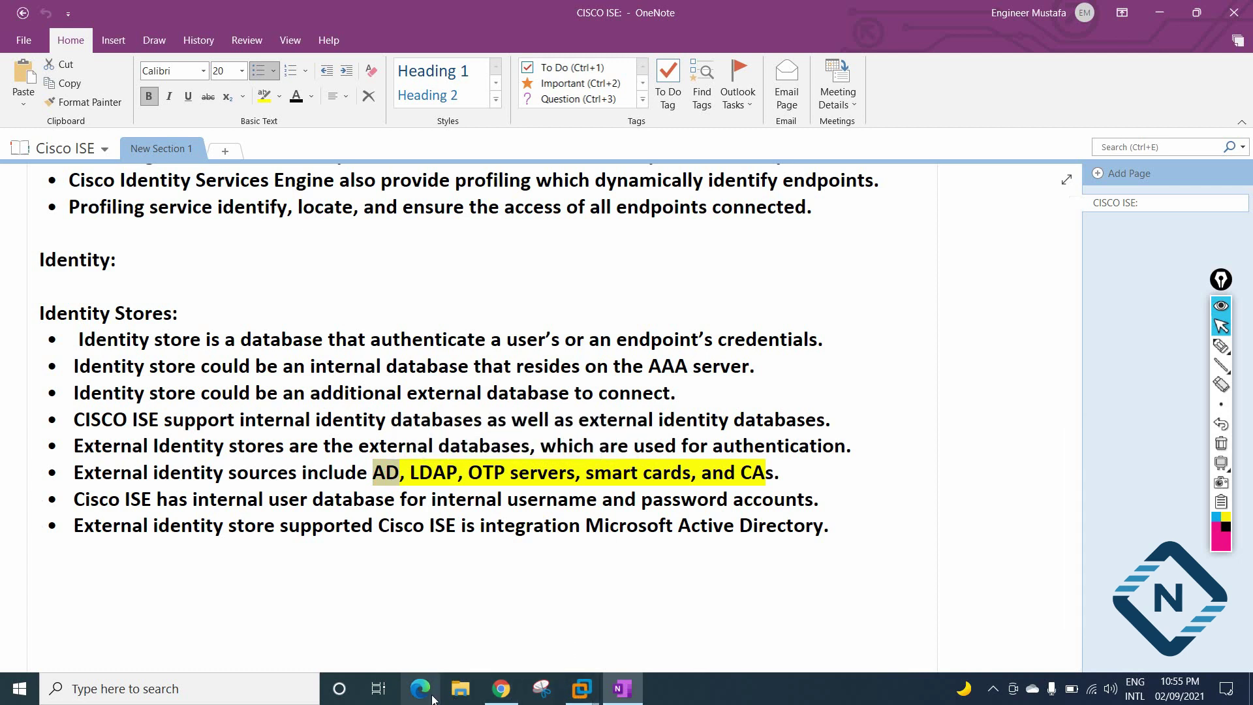
In the ISE-2.7.0.356 VM console, rerun 'show application status ise' and release input.
mouse_move(581, 688)
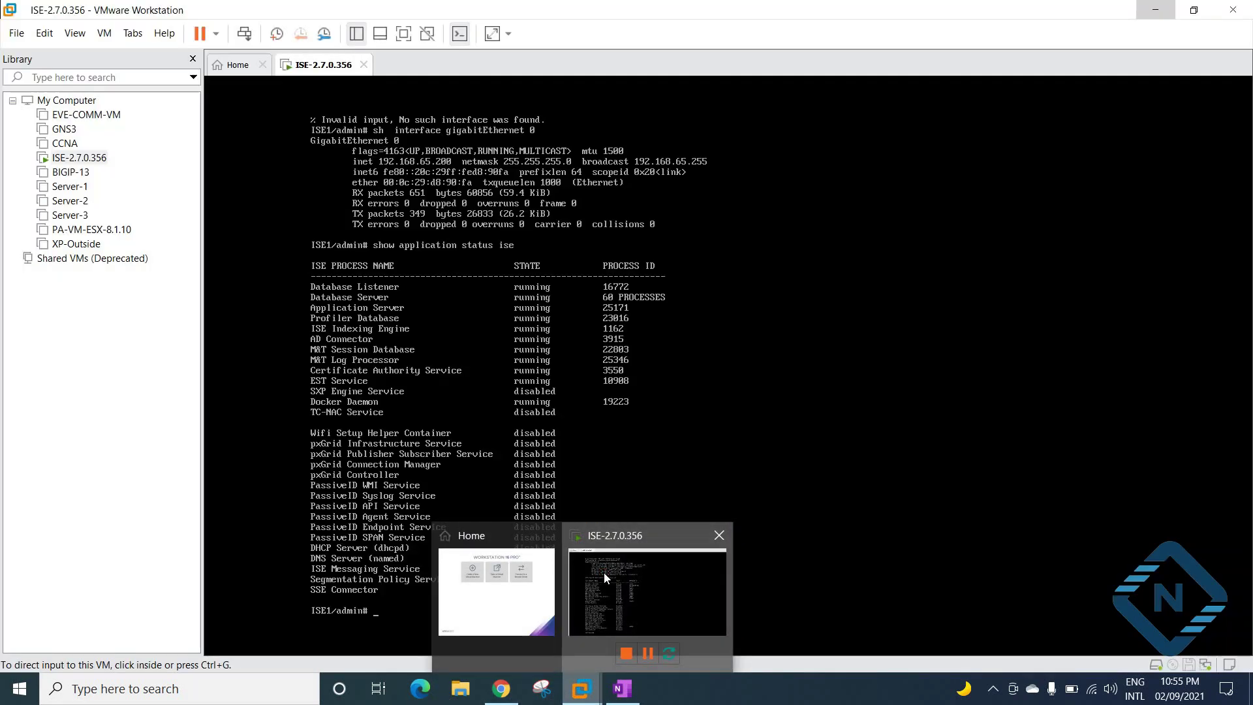
click(605, 573)
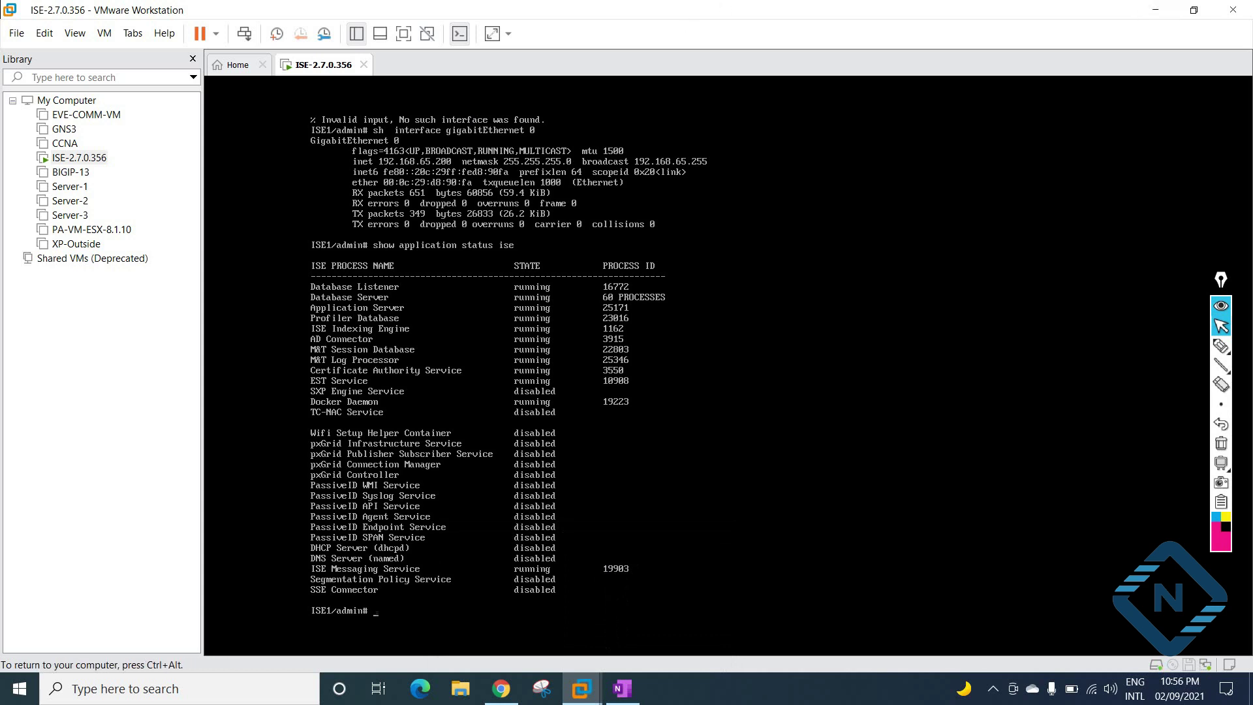
key(Up)
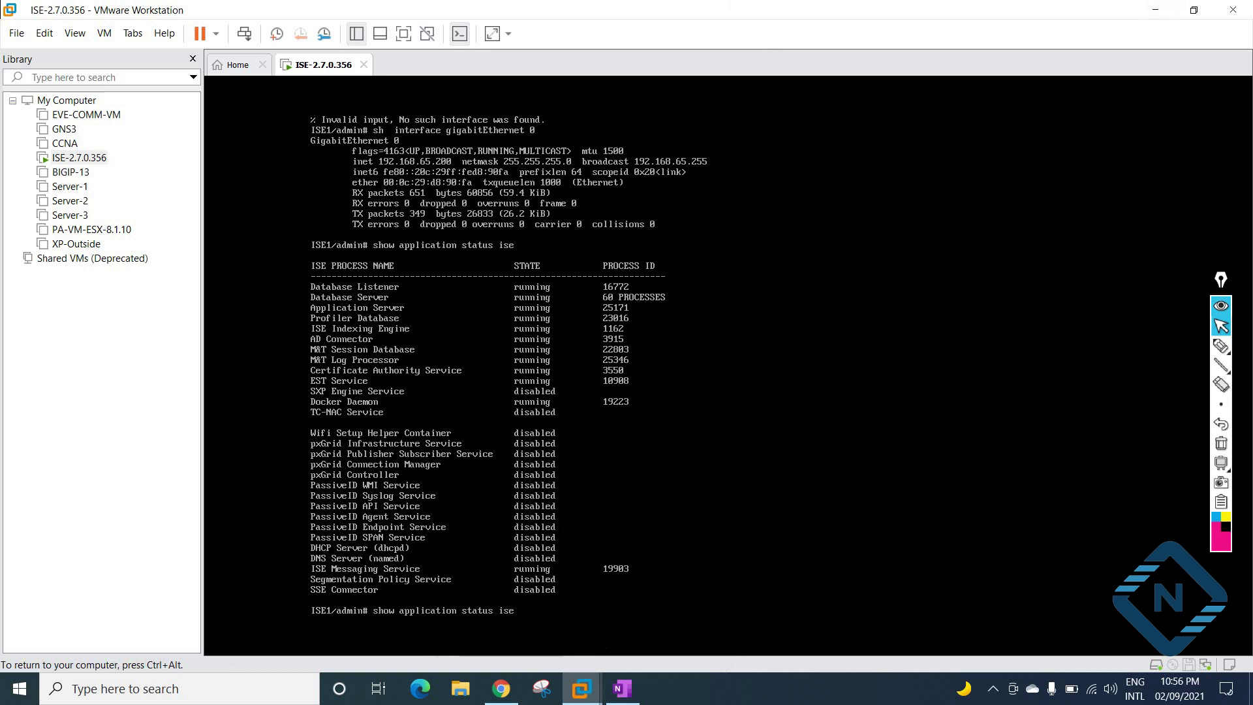
key(Return)
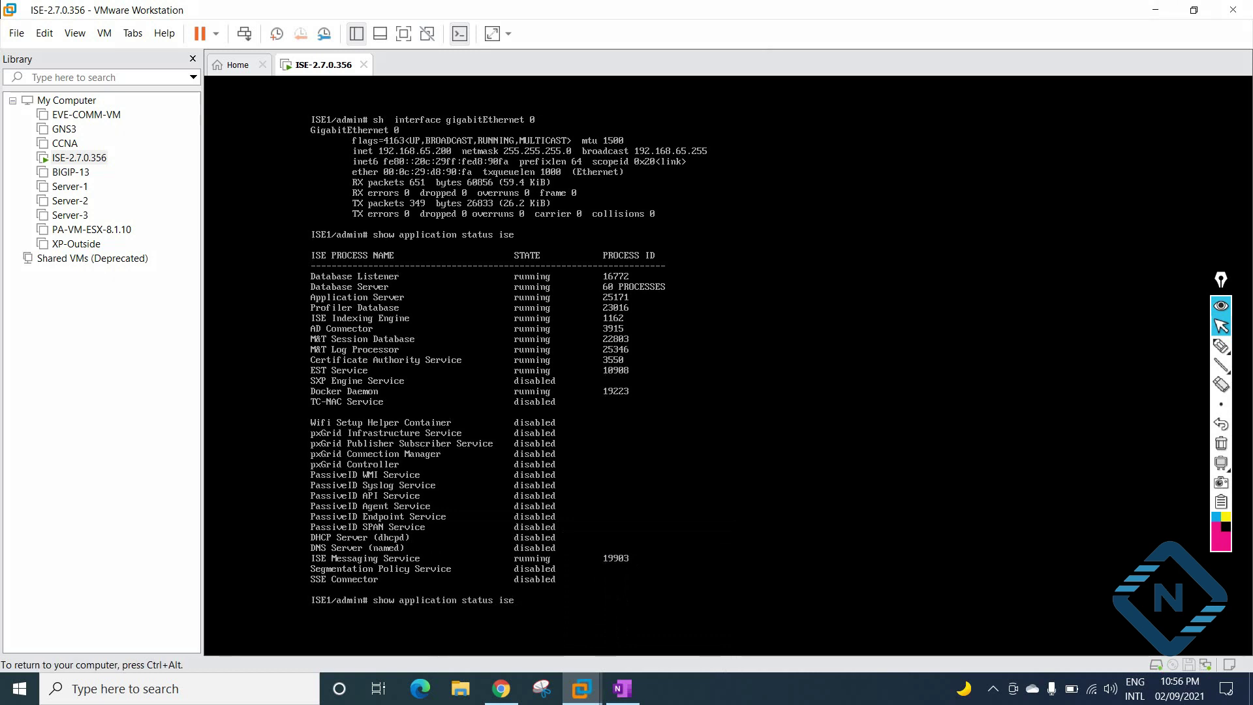
key(ctrl+alt)
Mark the Application Server process and its running state with the pen, then clear it.
click(1221, 345)
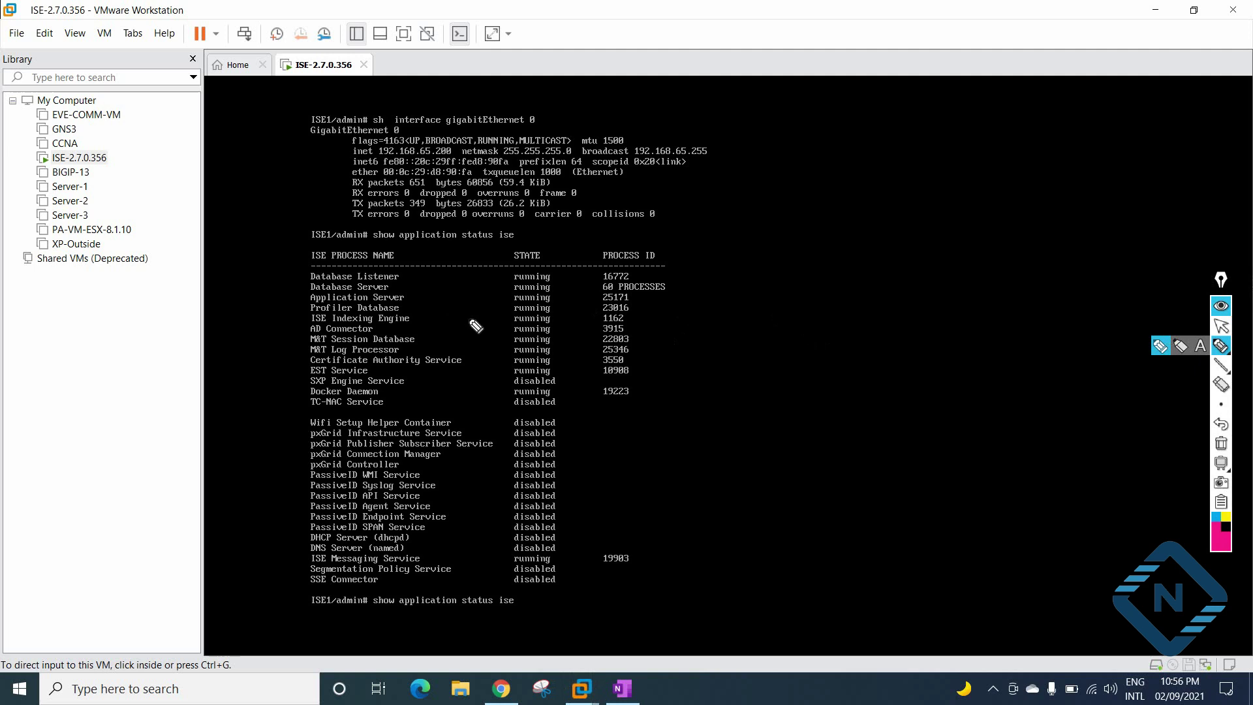
drag(408, 302, 434, 291)
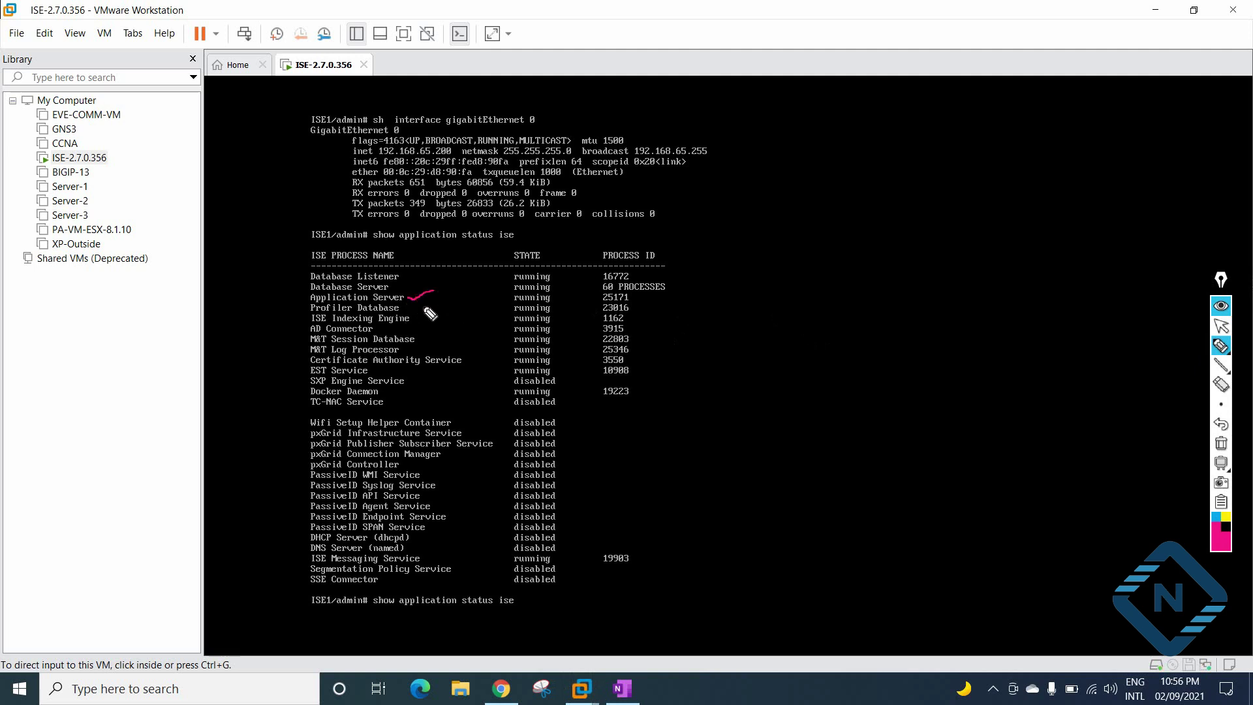
mouse_move(554, 299)
mouse_down()
mouse_move(573, 294)
mouse_move(495, 291)
mouse_up()
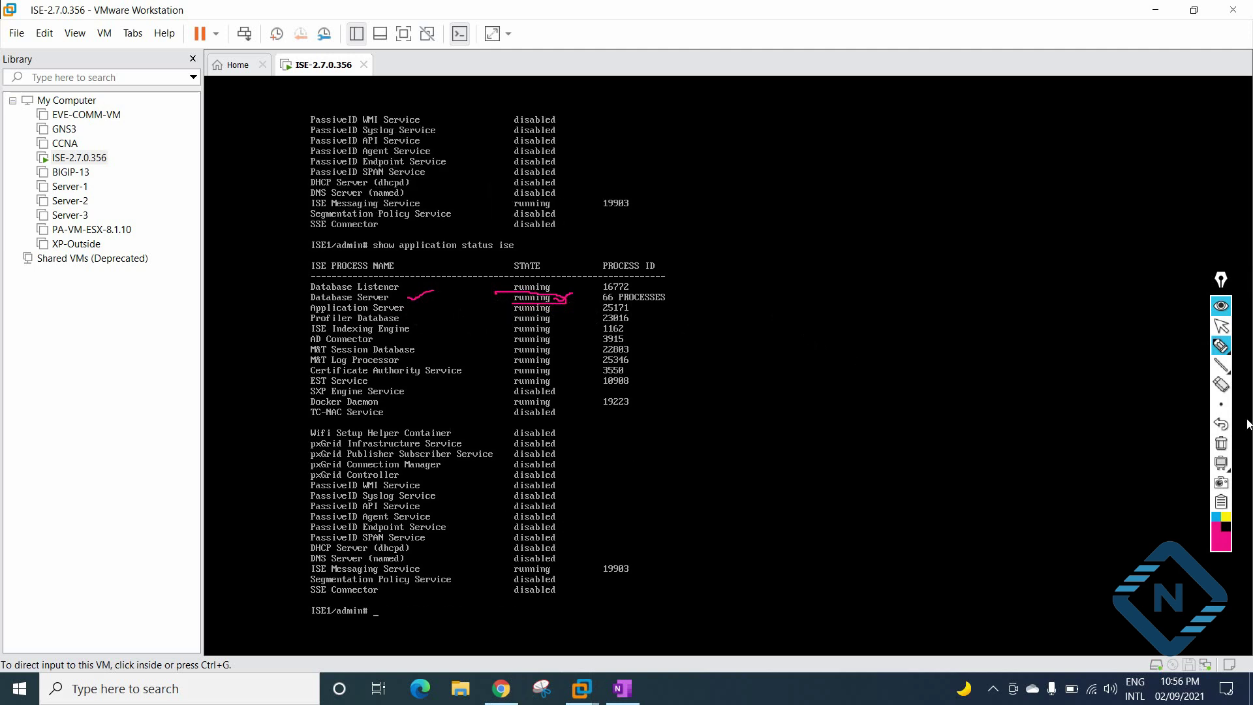
click(1222, 442)
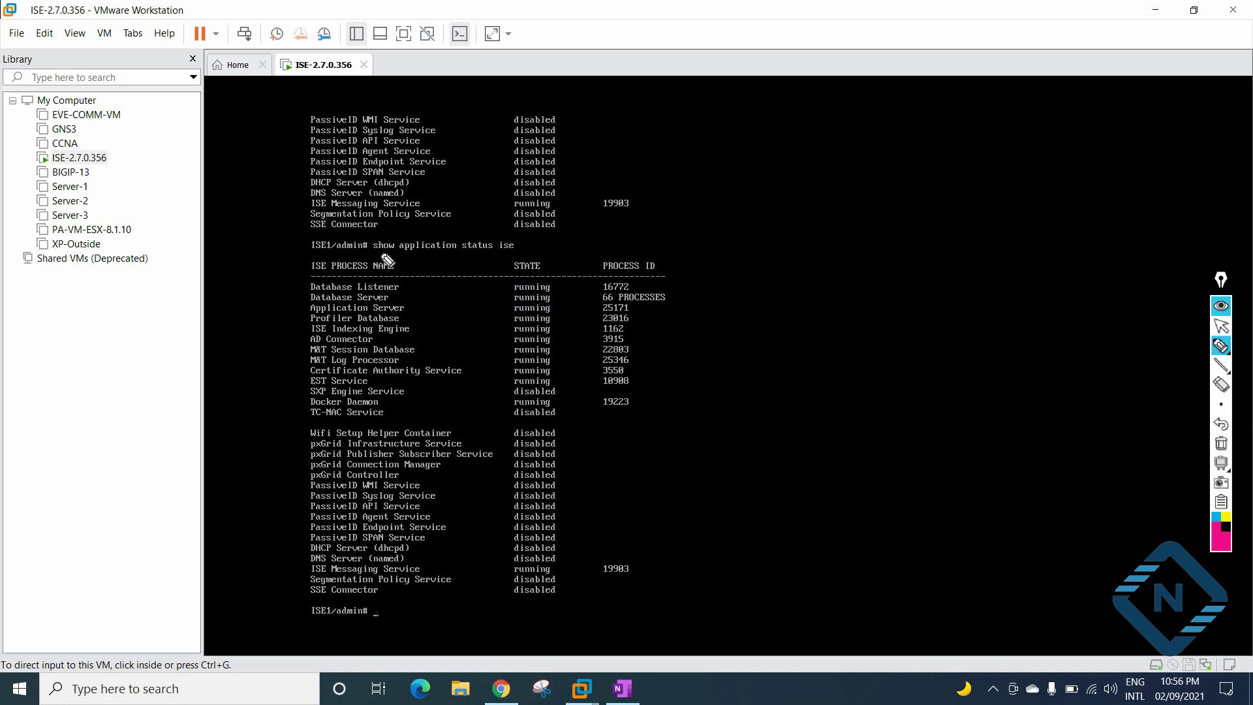
Circle the status command, tick the running ISE processes, then erase all marks.
mouse_move(372, 250)
mouse_down()
mouse_move(418, 261)
mouse_move(532, 248)
mouse_move(473, 225)
mouse_move(388, 227)
mouse_move(366, 247)
mouse_up()
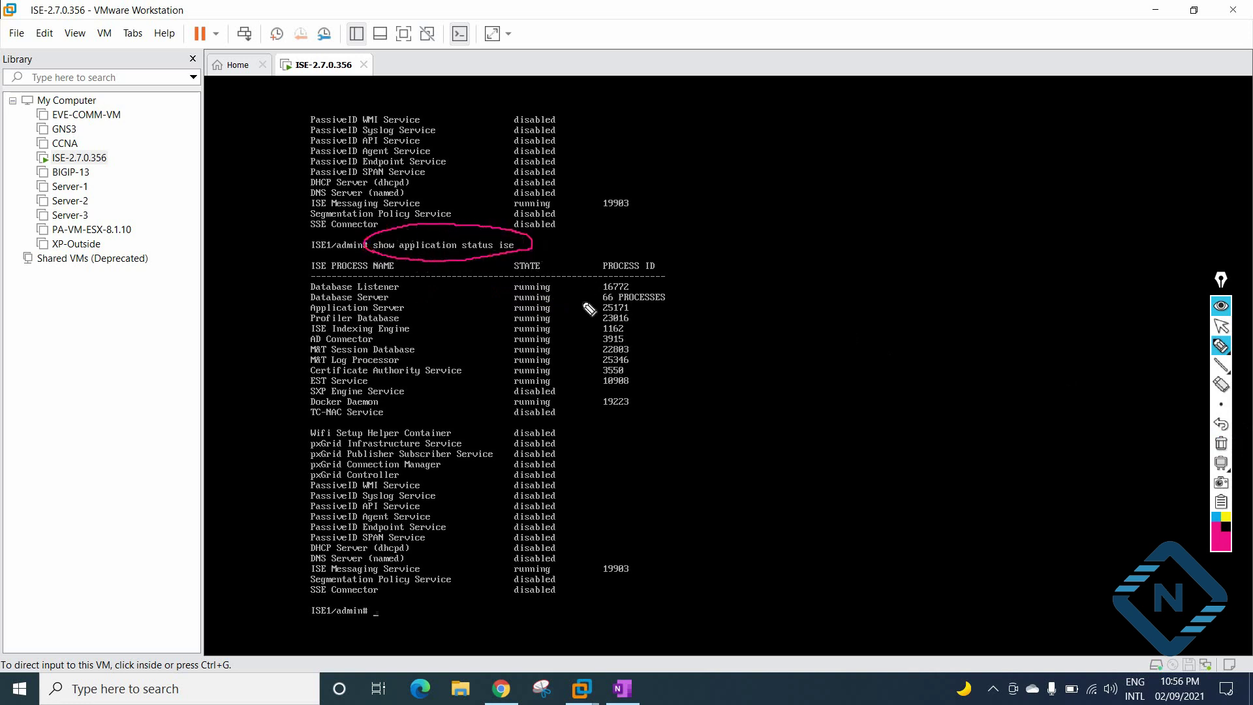
mouse_move(560, 289)
mouse_down()
mouse_move(571, 284)
mouse_move(569, 300)
mouse_up()
drag(561, 322, 572, 319)
drag(560, 364, 577, 358)
click(1221, 443)
click(1000, 447)
click(1220, 326)
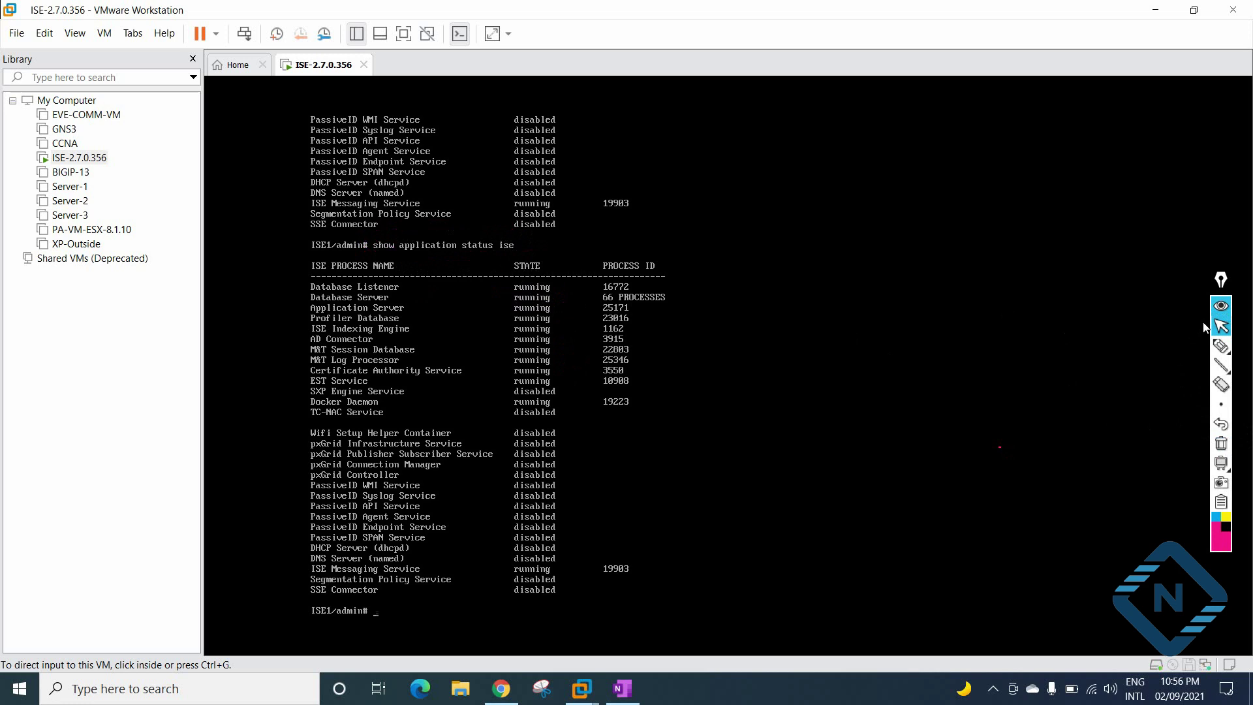
Run 'sh interface gigabitEthernet 0' in the VM console and release input to the host.
click(780, 135)
key(Up)
key(Up)
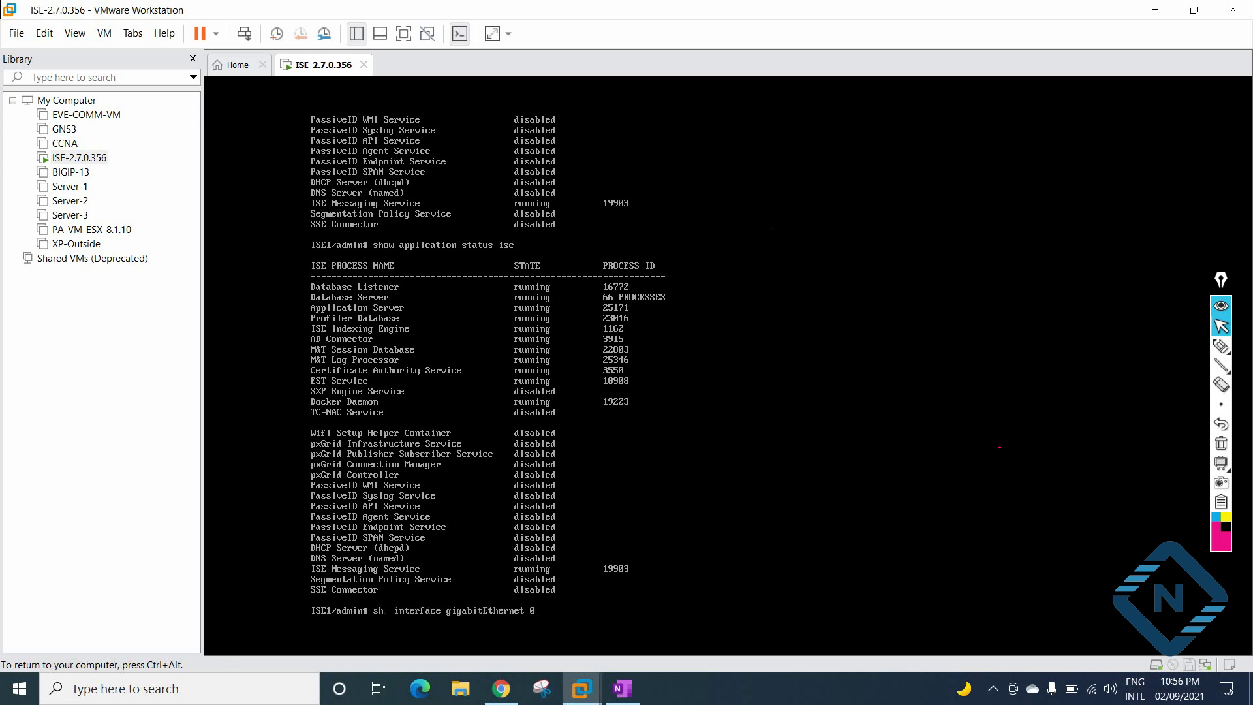
key(Return)
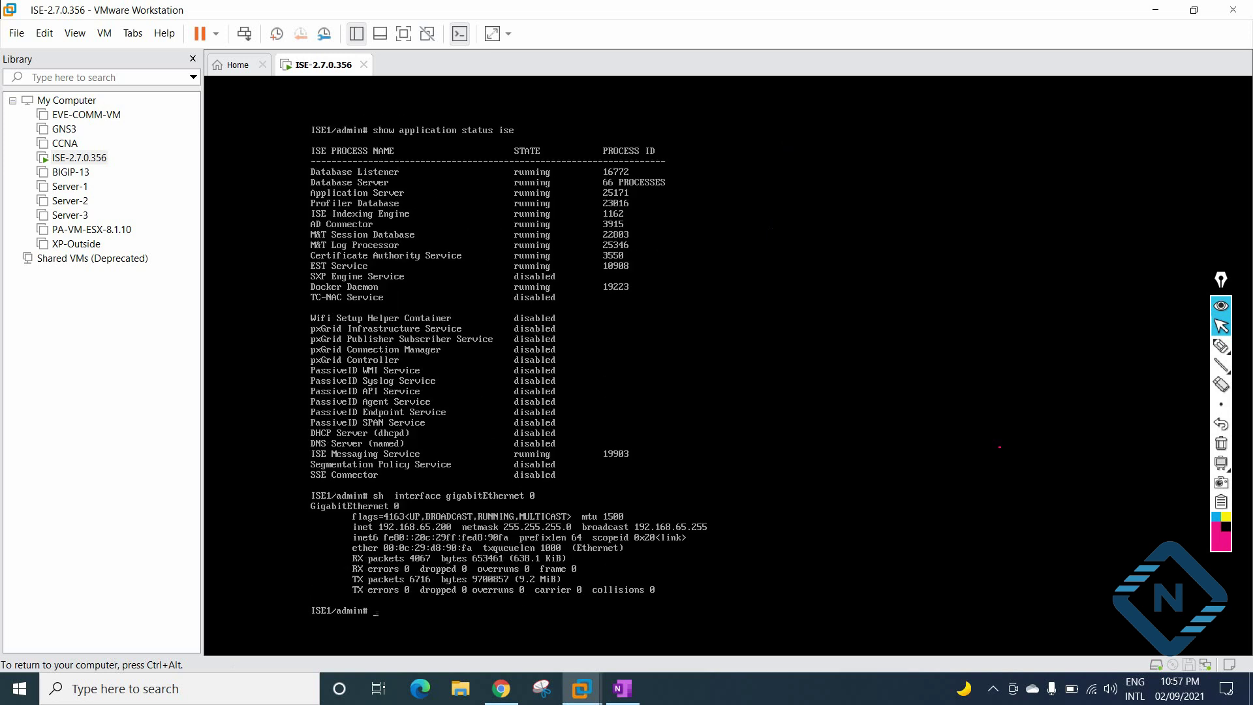
key(ctrl+alt)
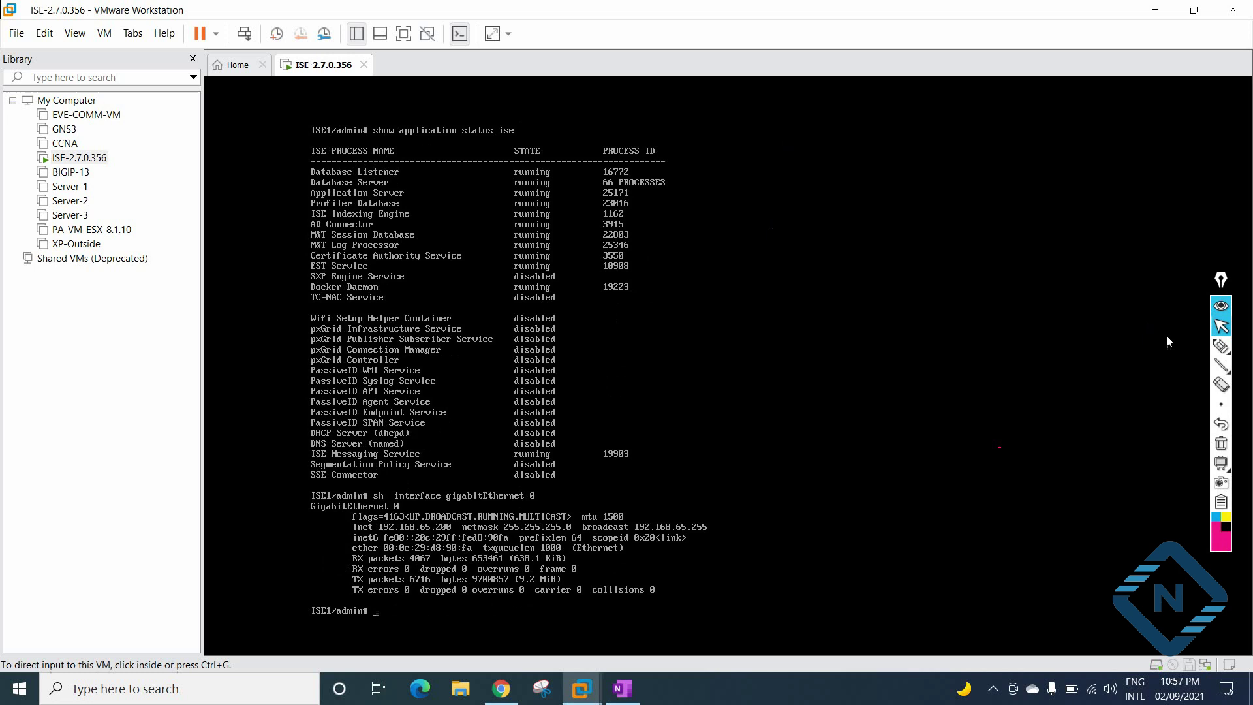
Highlight inet 192.168.65.200 and label it as the ISE address, then erase the annotations.
click(1219, 347)
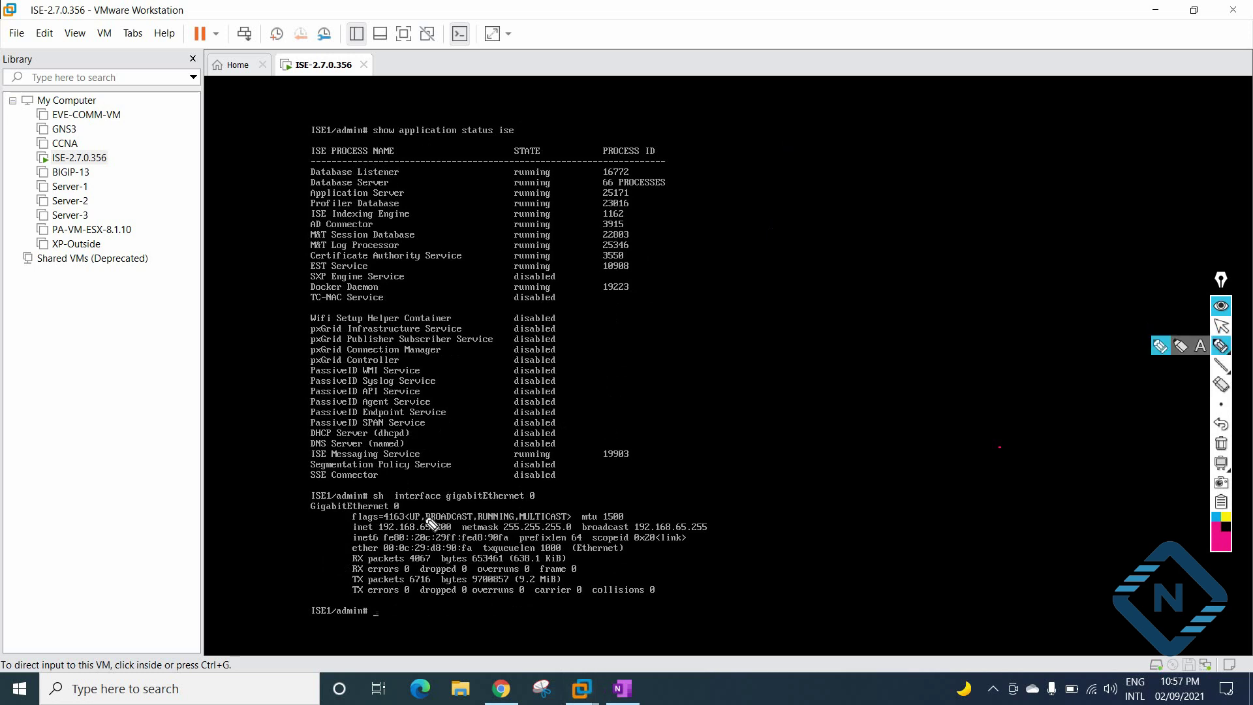
mouse_move(378, 532)
mouse_down()
mouse_move(452, 533)
mouse_move(414, 515)
mouse_move(372, 534)
mouse_move(583, 494)
mouse_up()
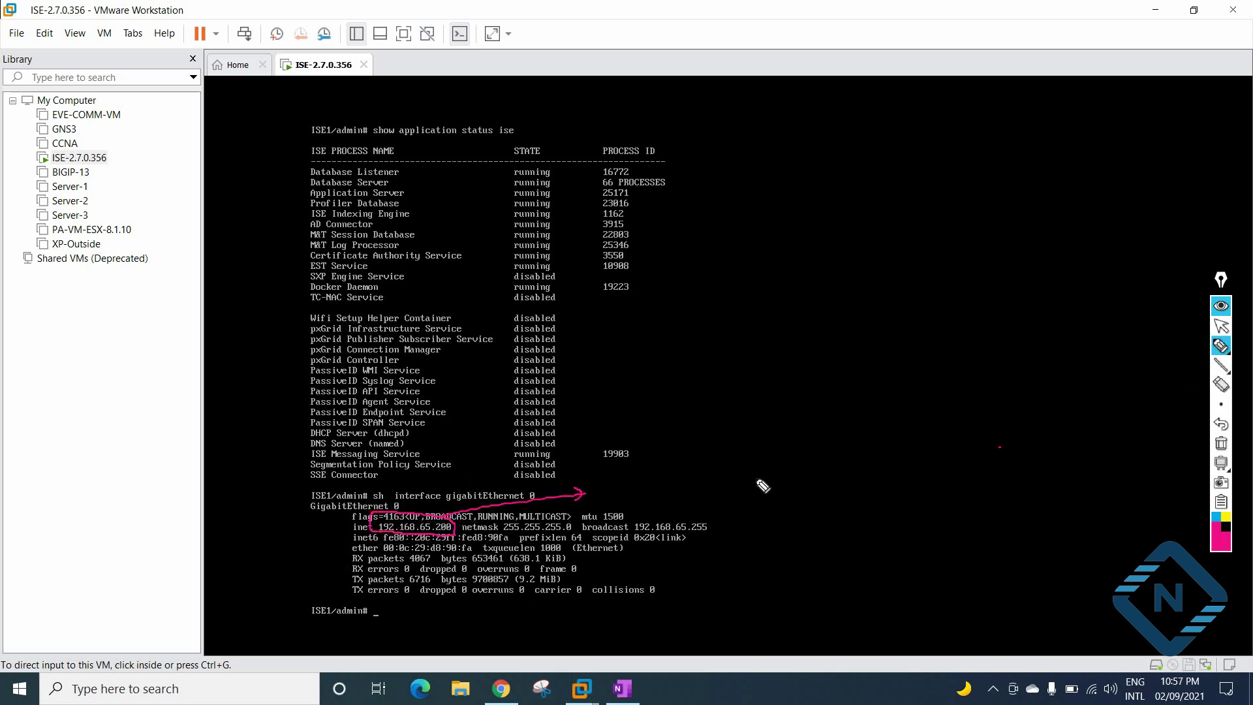
mouse_move(755, 466)
mouse_down()
mouse_move(723, 498)
mouse_move(778, 496)
mouse_move(775, 457)
mouse_up()
drag(724, 507, 771, 498)
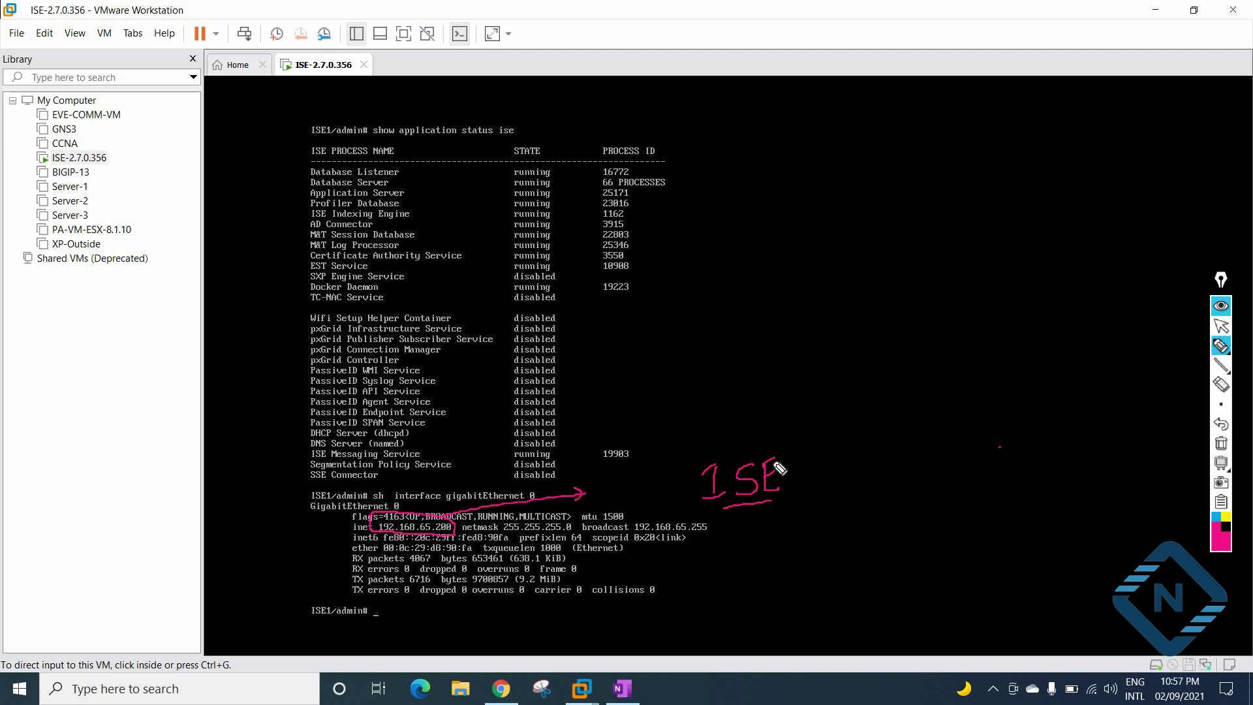
click(1221, 443)
click(1213, 323)
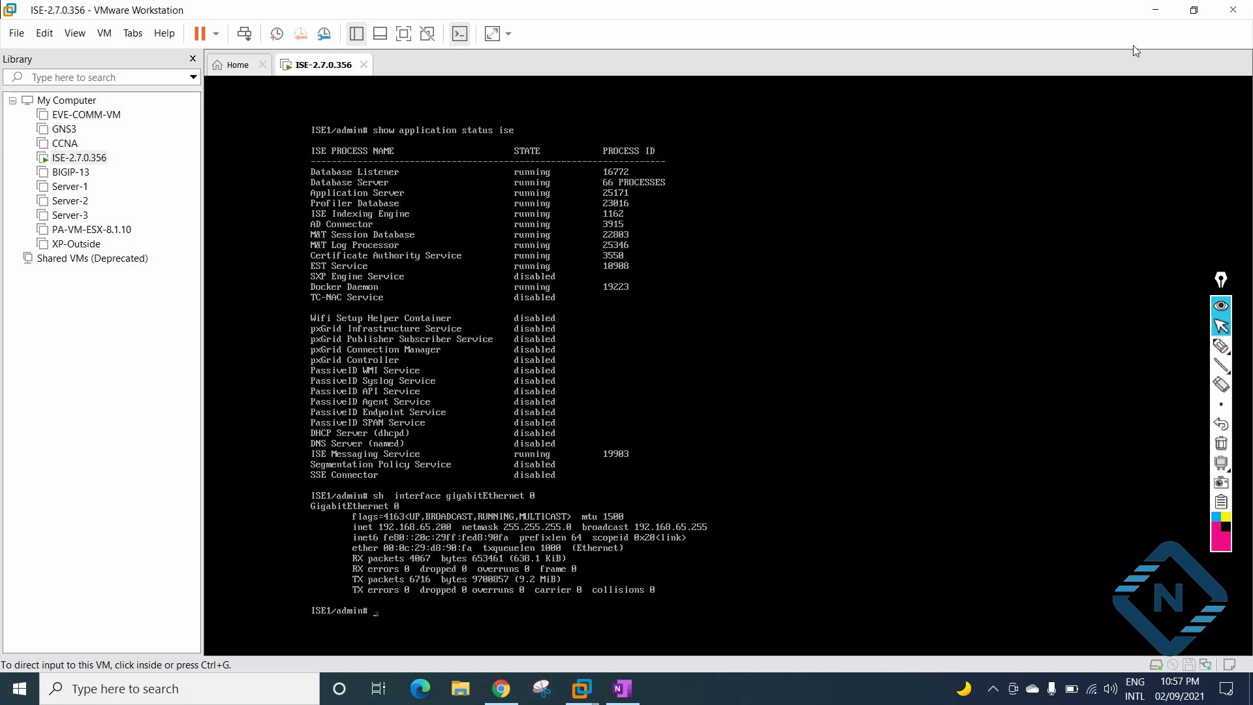
Return to the ISE web console in Chrome and go to the Home dashboard.
click(499, 691)
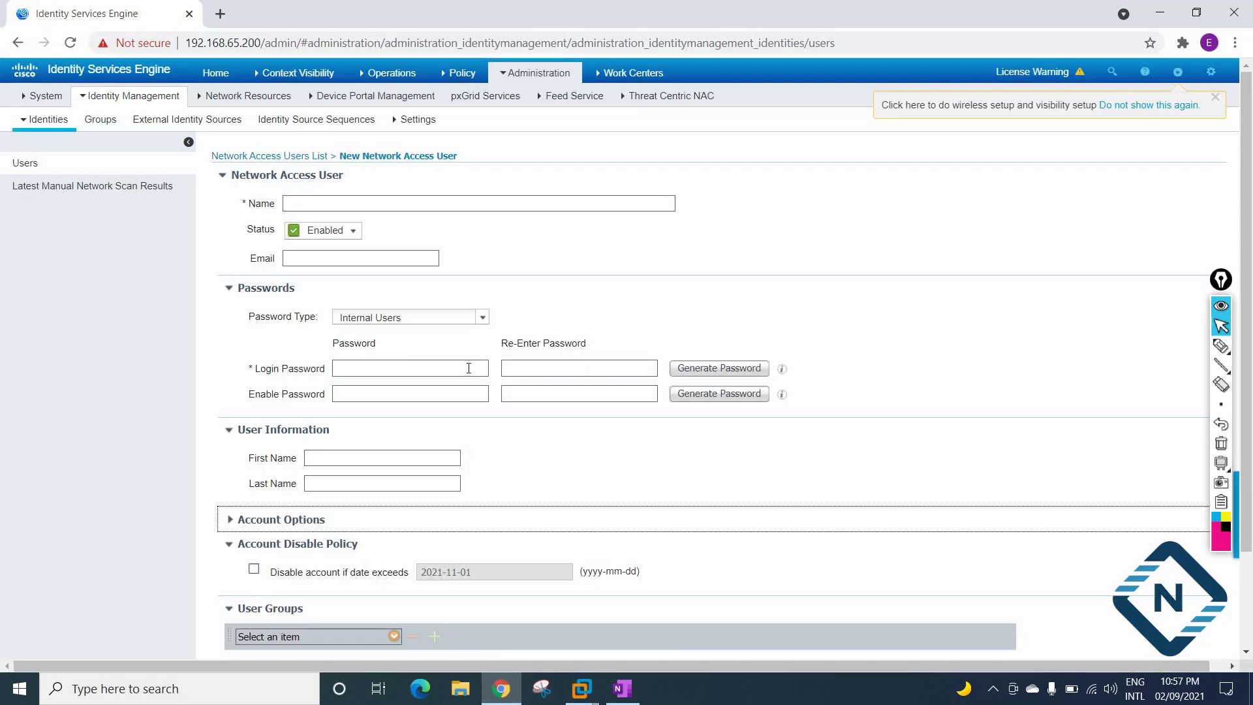
mouse_move(491, 72)
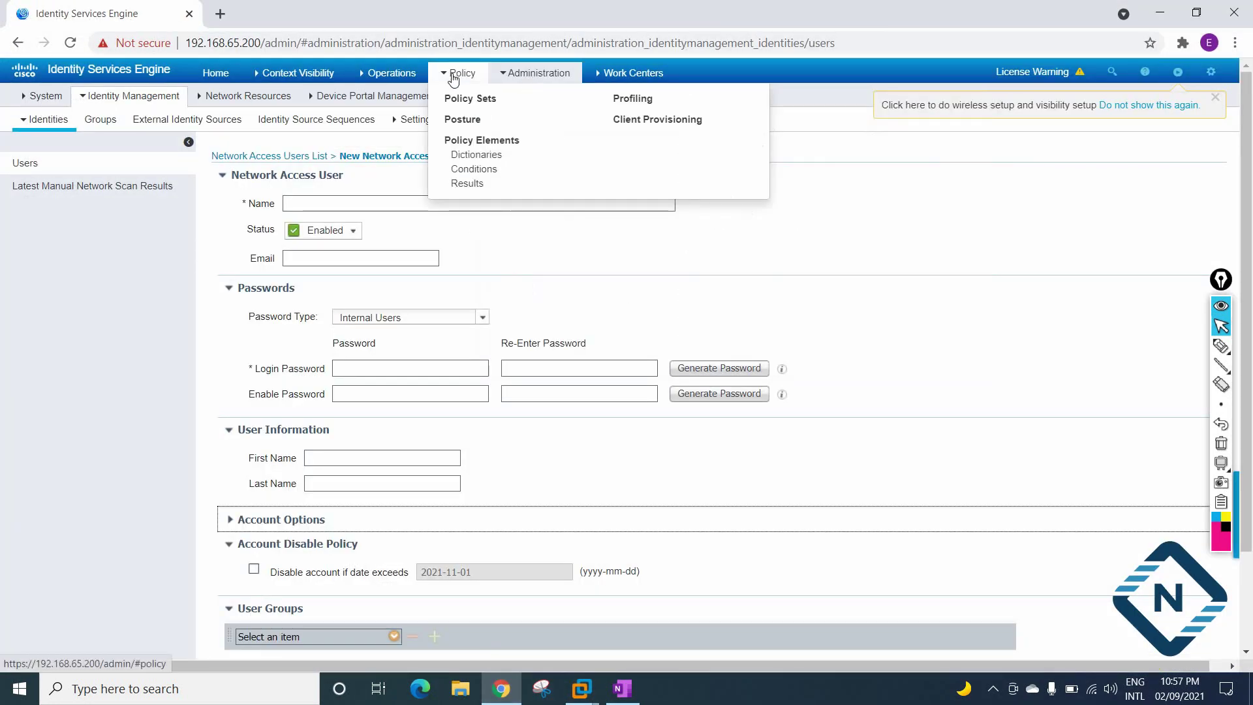
click(222, 71)
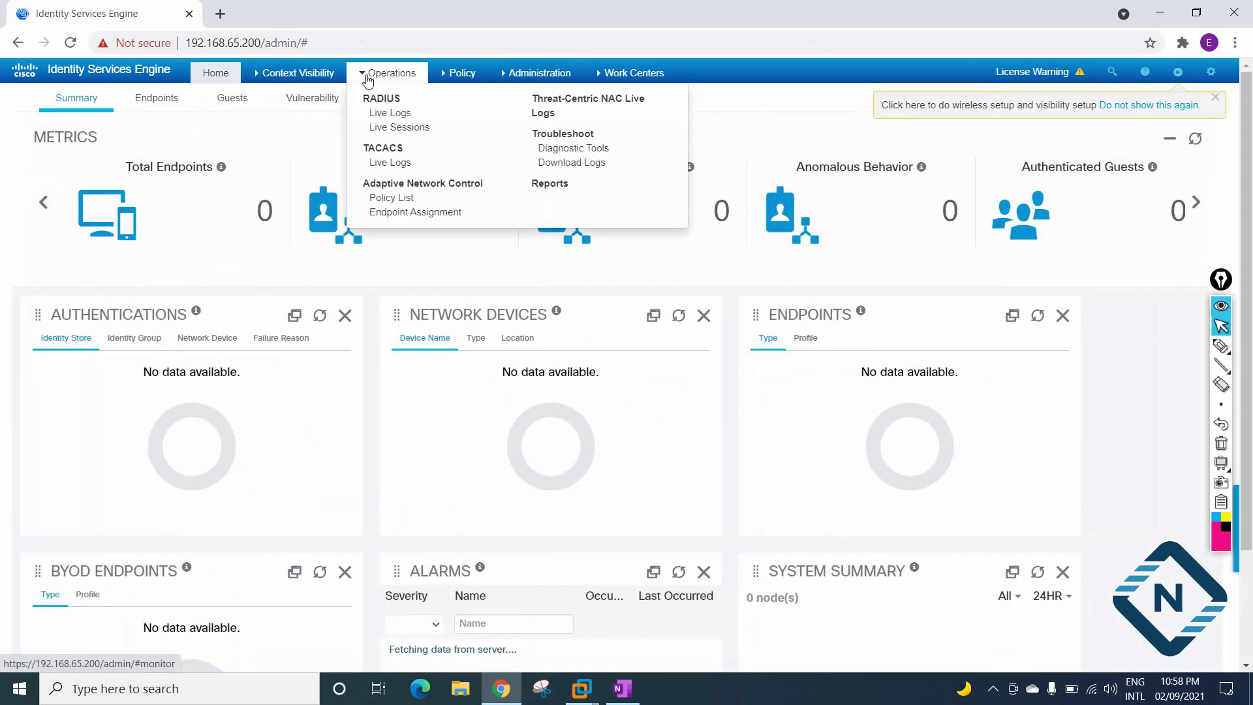
Show the Home dashboard's Endpoints view, then its Guests view.
mouse_move(546, 77)
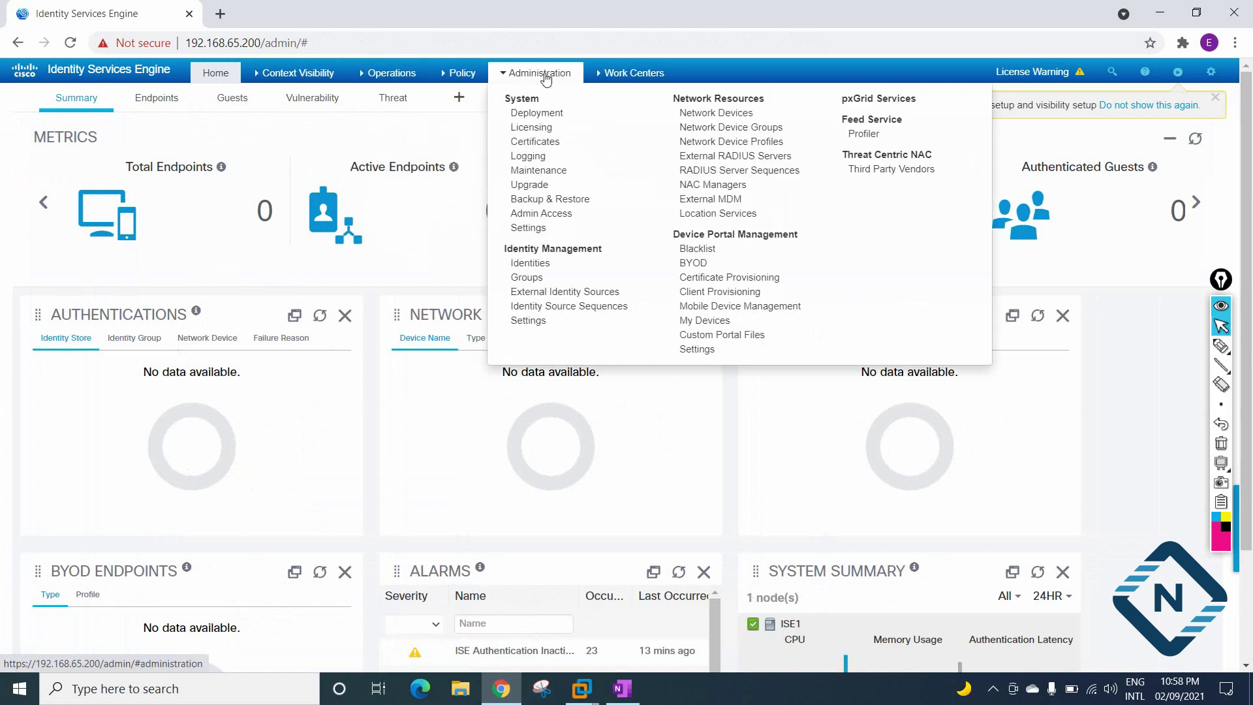
mouse_move(587, 84)
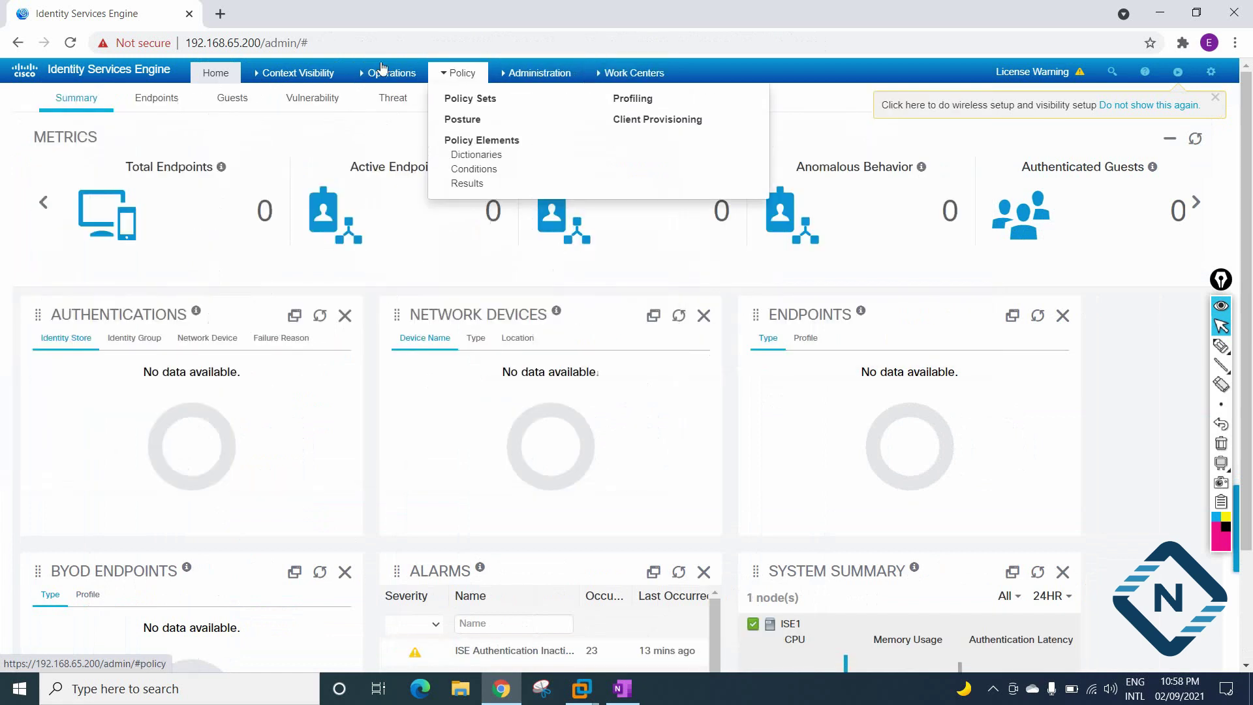
scroll(287, 291, down, 2)
scroll(290, 290, up, 2)
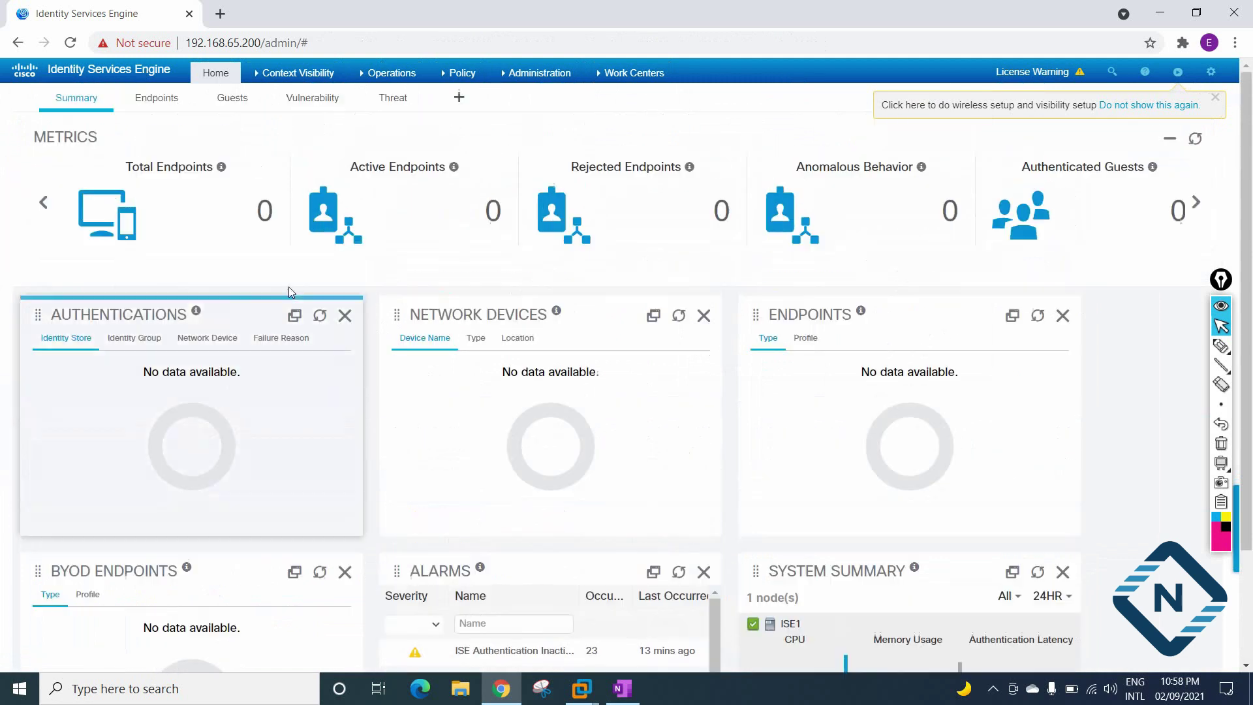
mouse_move(286, 81)
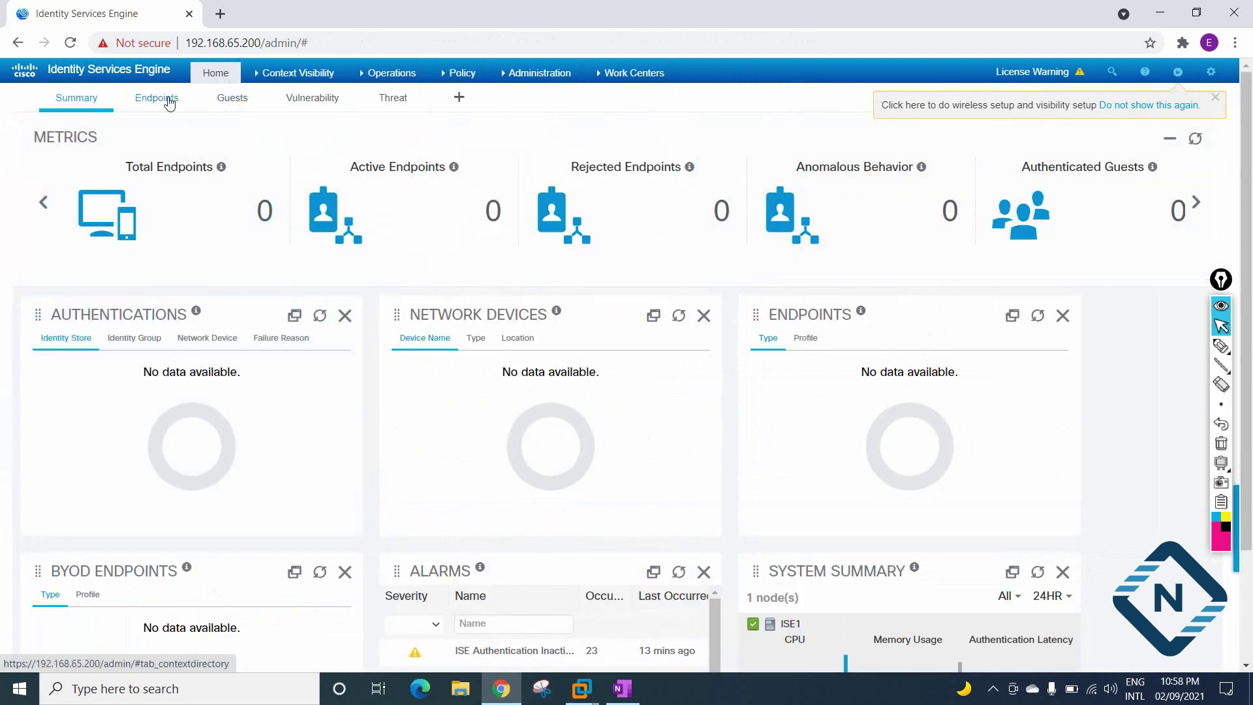
click(169, 102)
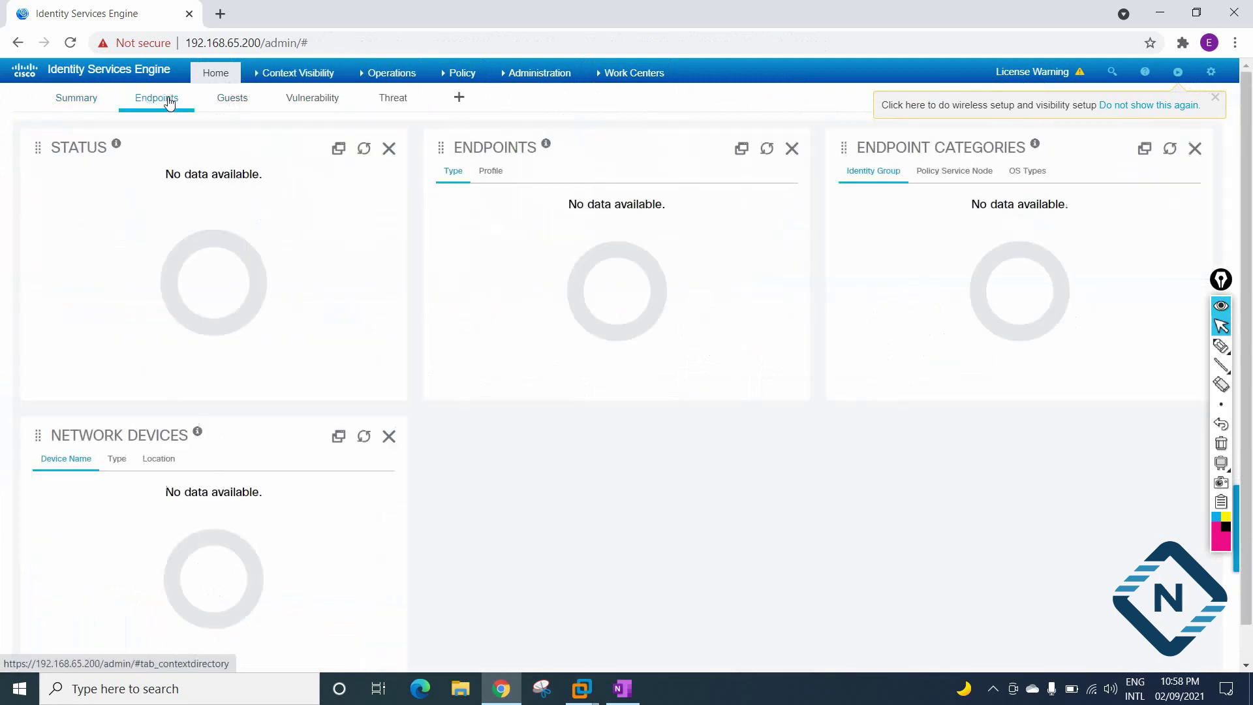
click(231, 102)
mouse_move(325, 77)
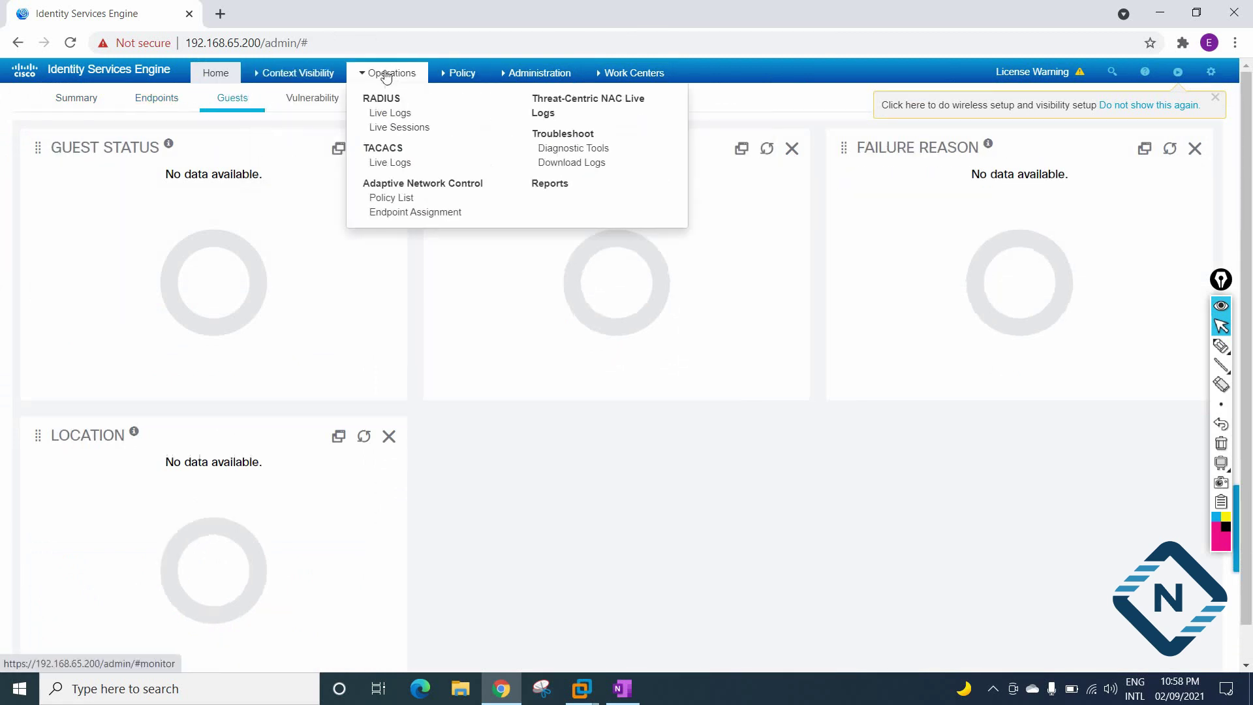
mouse_move(630, 73)
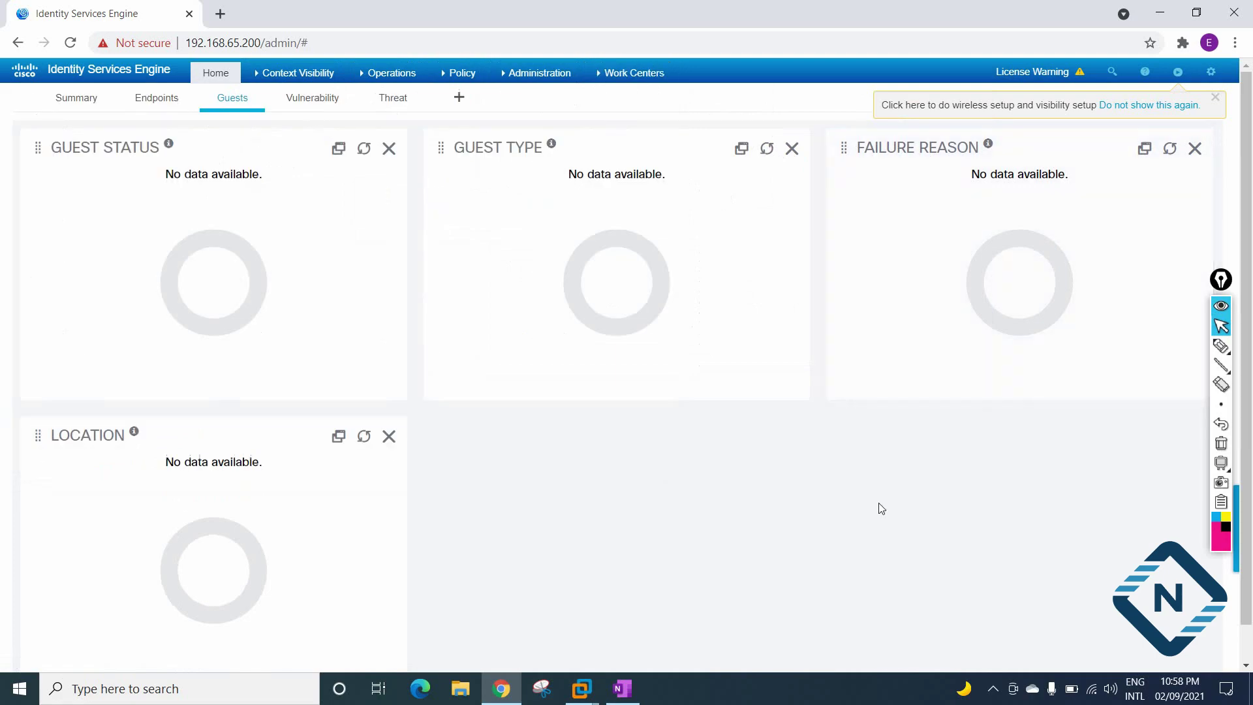